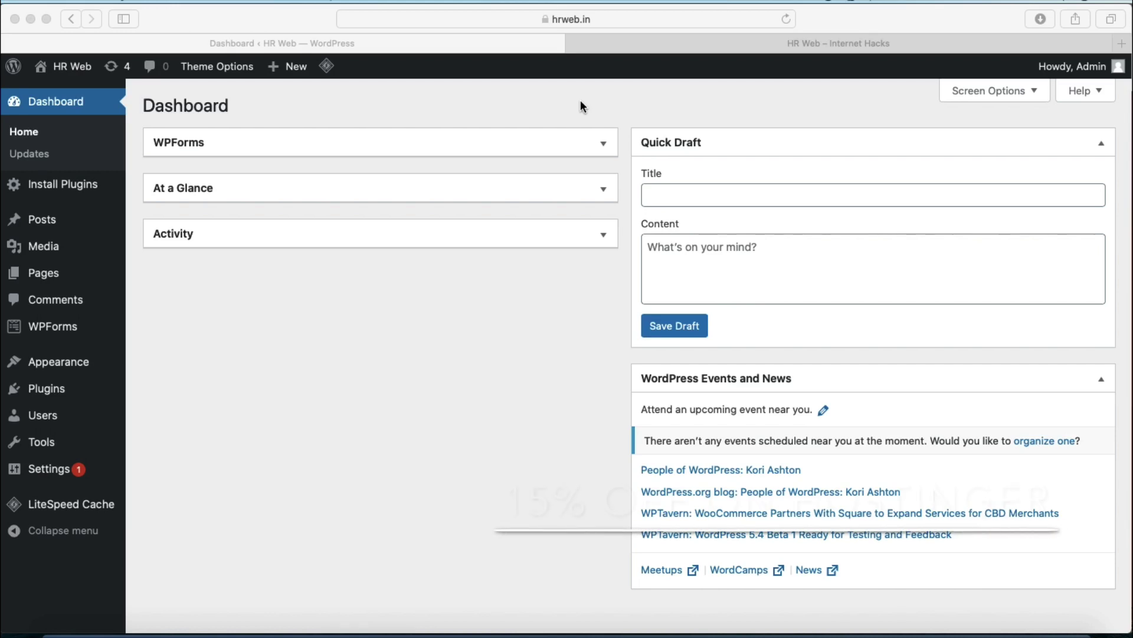
Go to the live site's homepage and open the Chandrayaan 2 update post
click(580, 102)
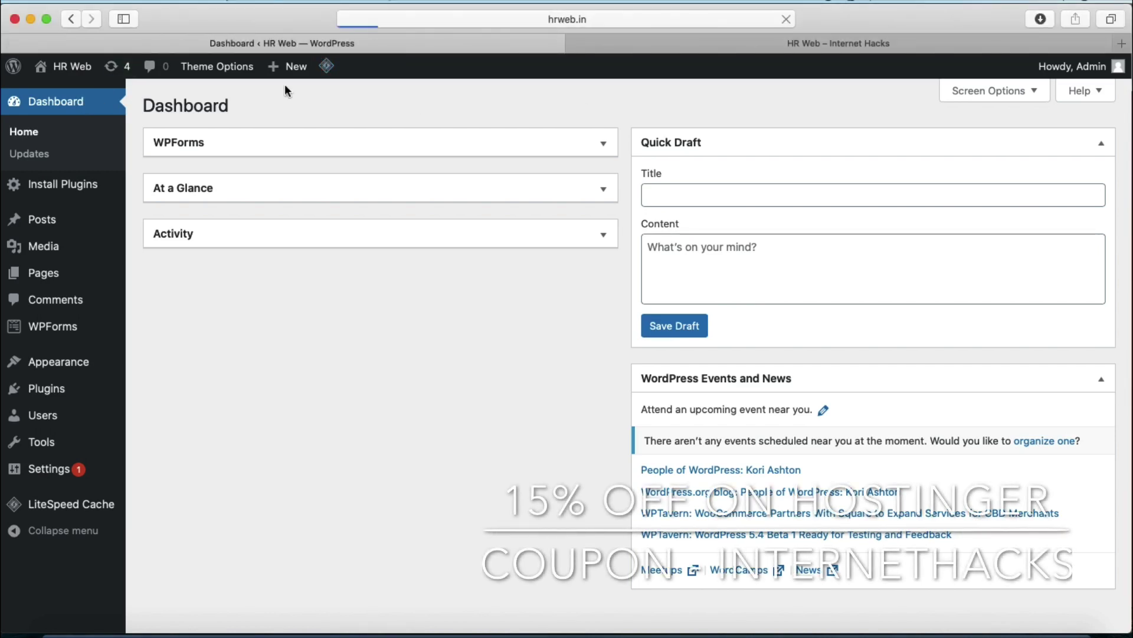
click(749, 45)
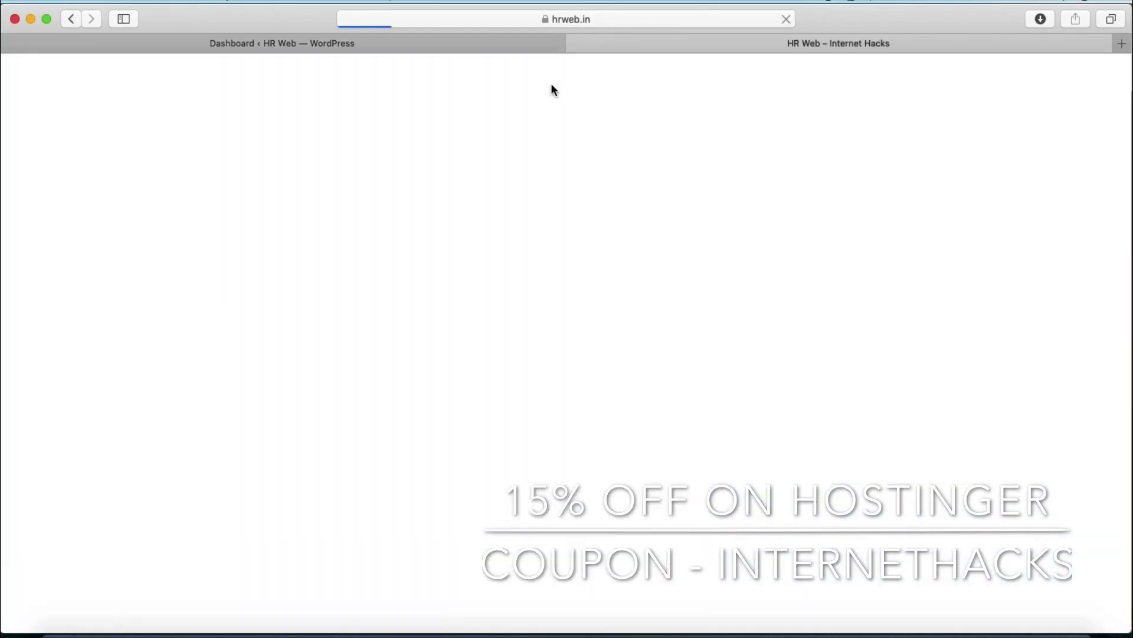
scroll(596, 204, down, 15)
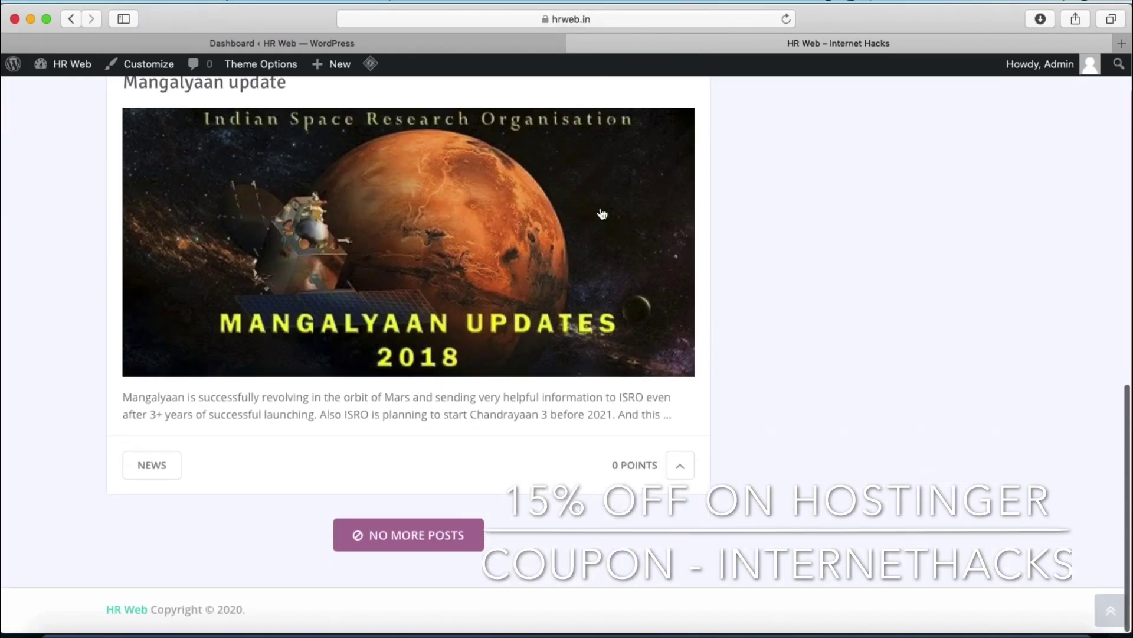
scroll(600, 212, up, 15)
scroll(532, 201, down, 3)
click(202, 135)
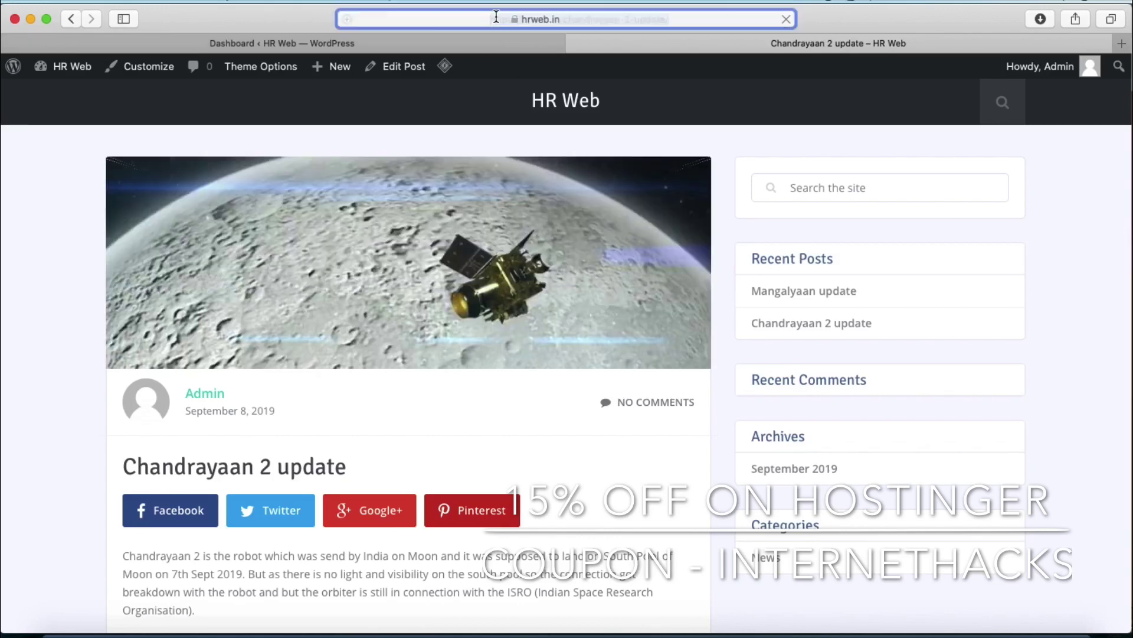
Check the post's web address, scroll through the post, and return to the Dashboard tab
click(496, 18)
click(557, 20)
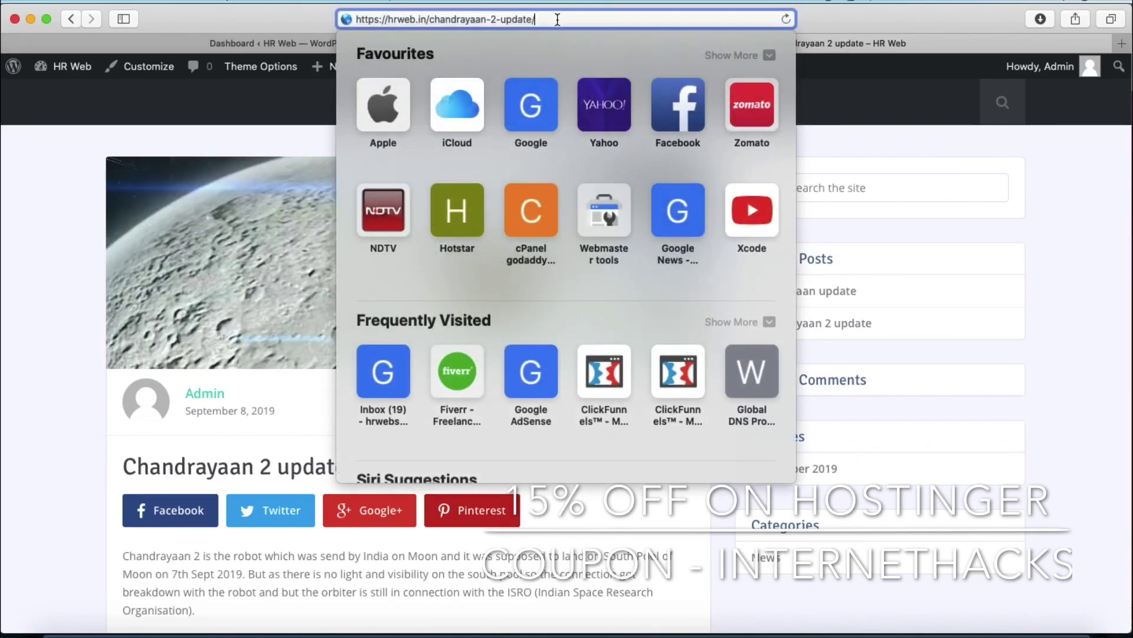
click(856, 110)
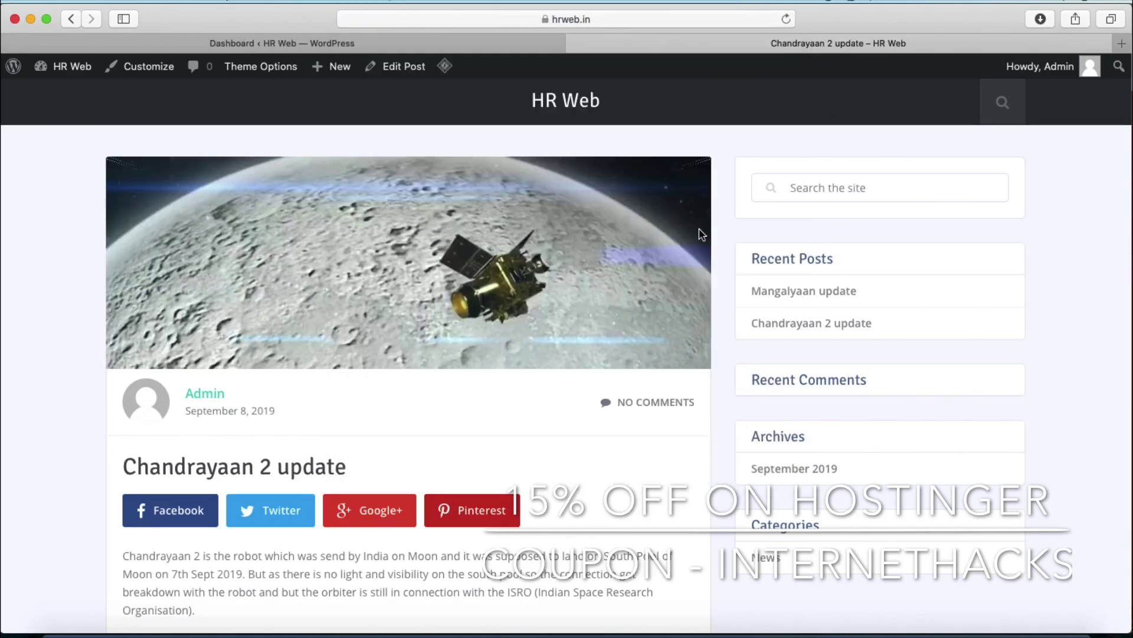
scroll(700, 230, down, 5)
scroll(700, 230, up, 5)
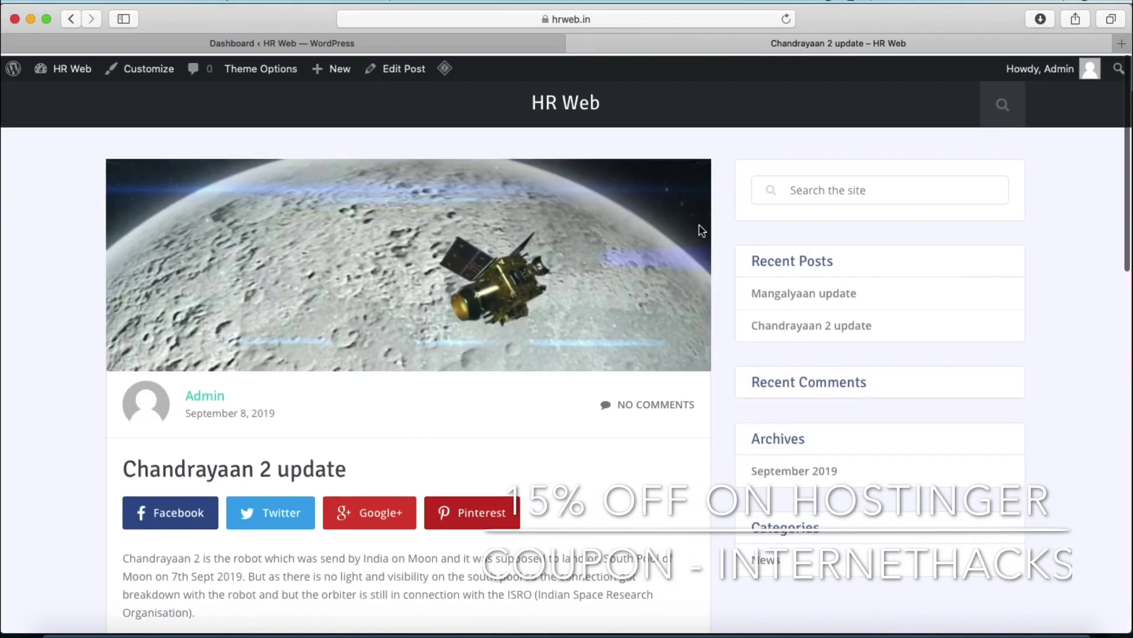
scroll(699, 229, down, 3)
scroll(699, 229, up, 3)
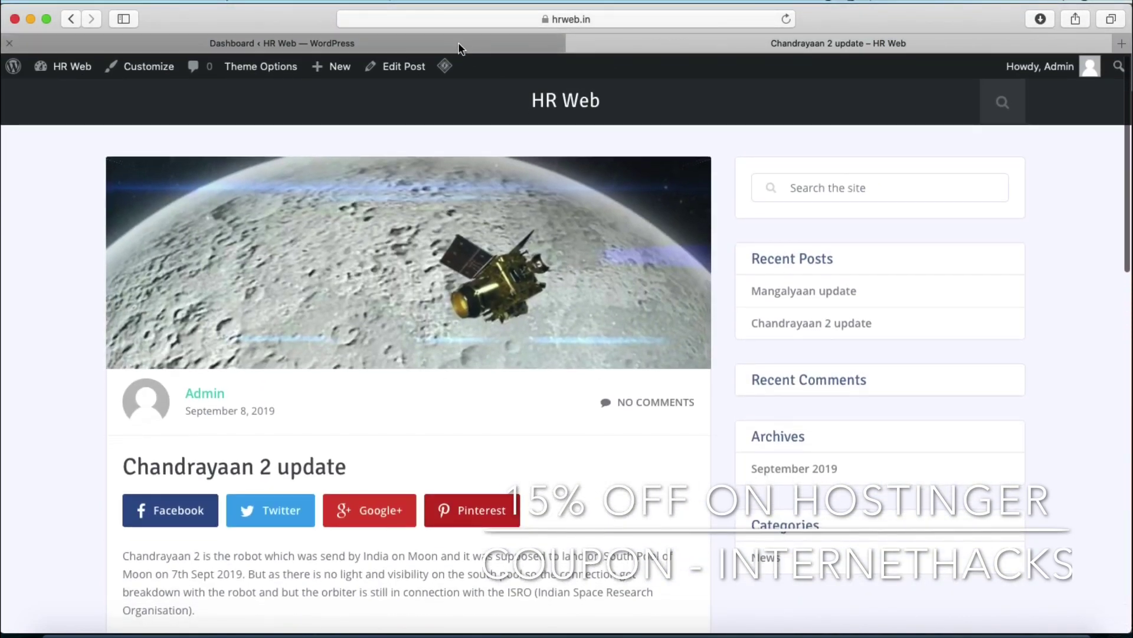
click(458, 41)
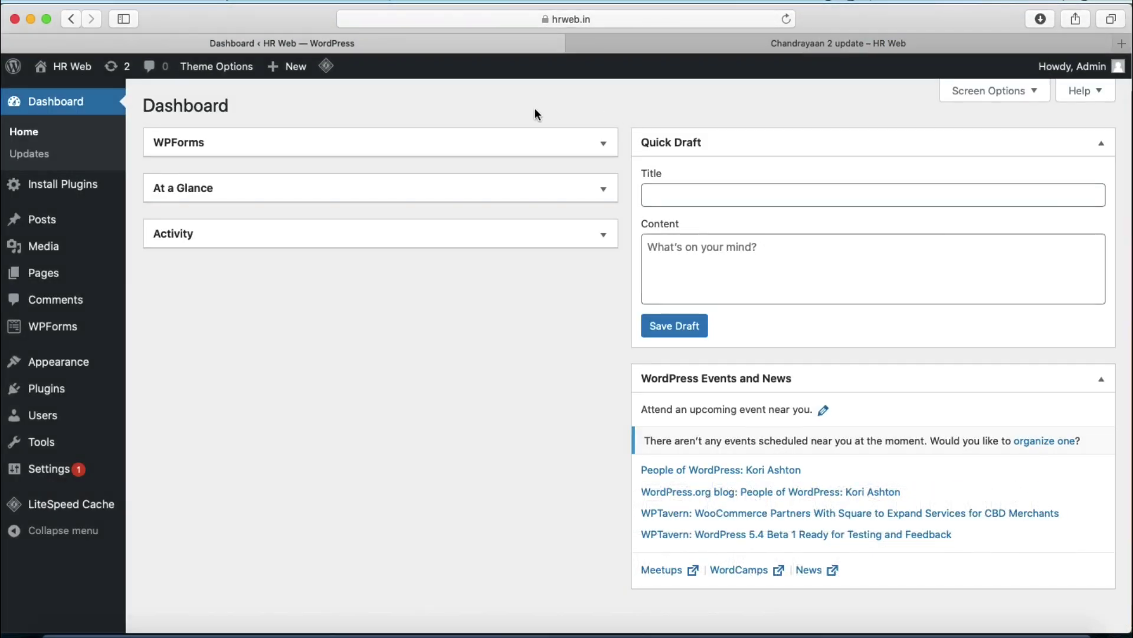
Log out of the WordPress admin and log back in with the saved credentials
mouse_move(1072, 66)
click(1019, 145)
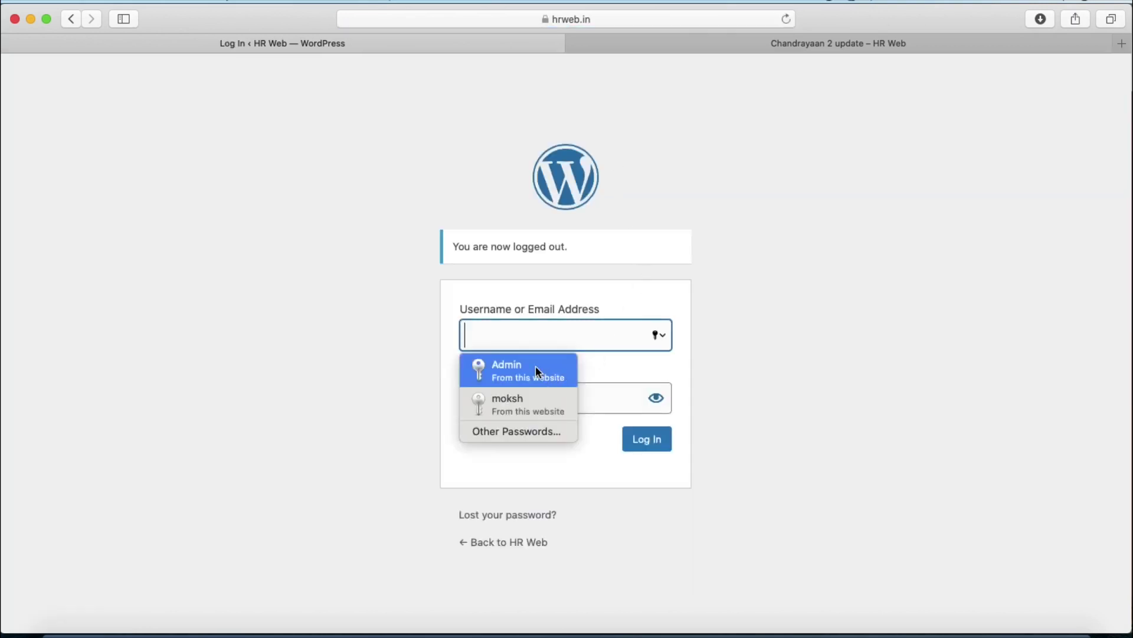
click(536, 366)
click(651, 433)
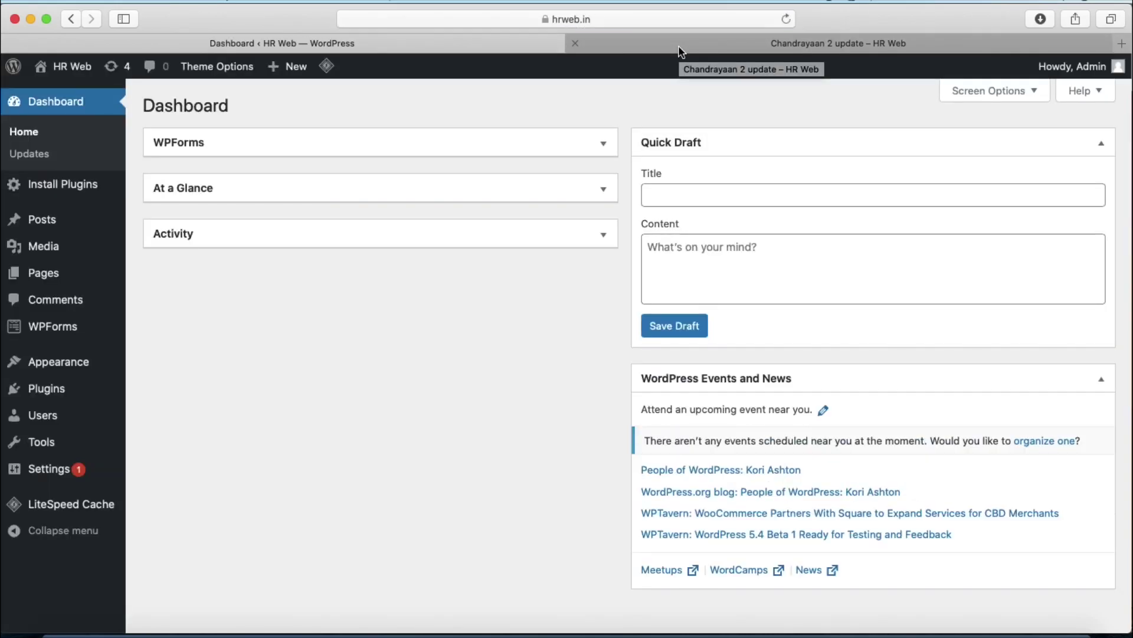
Go to Plugins > Add New and bring forward the folder holding the plugin zip
click(680, 52)
click(558, 48)
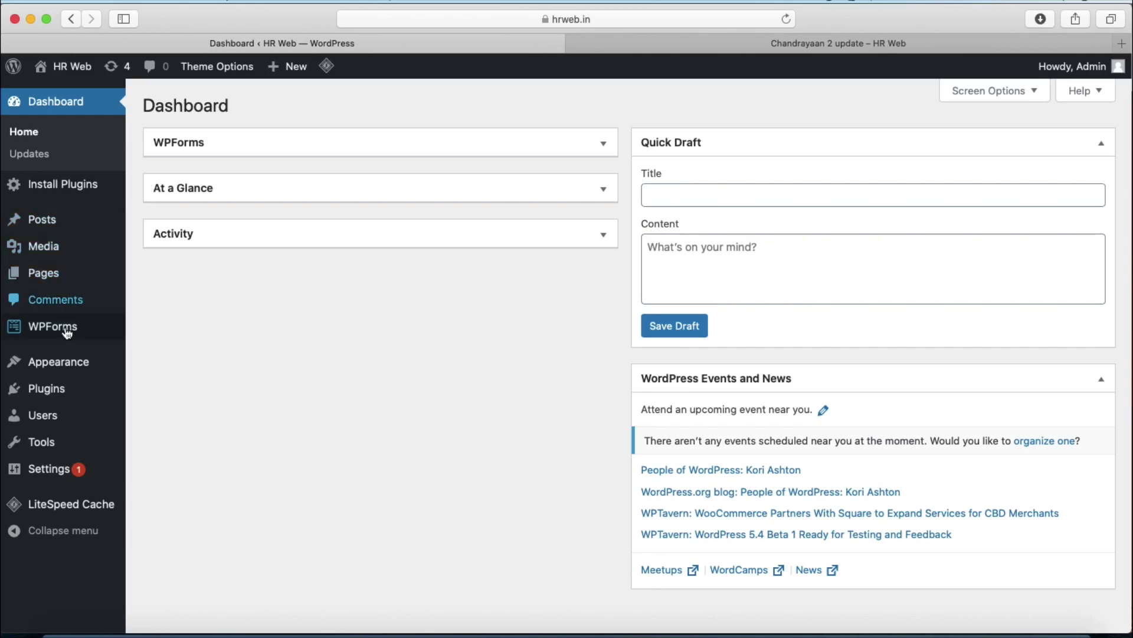
mouse_move(59, 387)
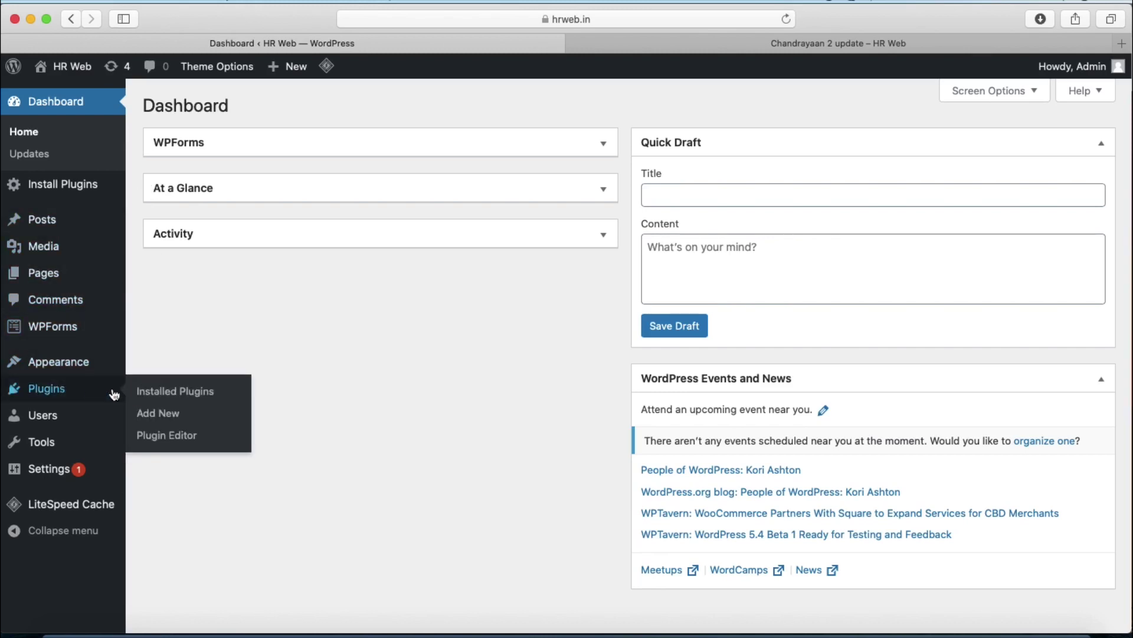
click(158, 413)
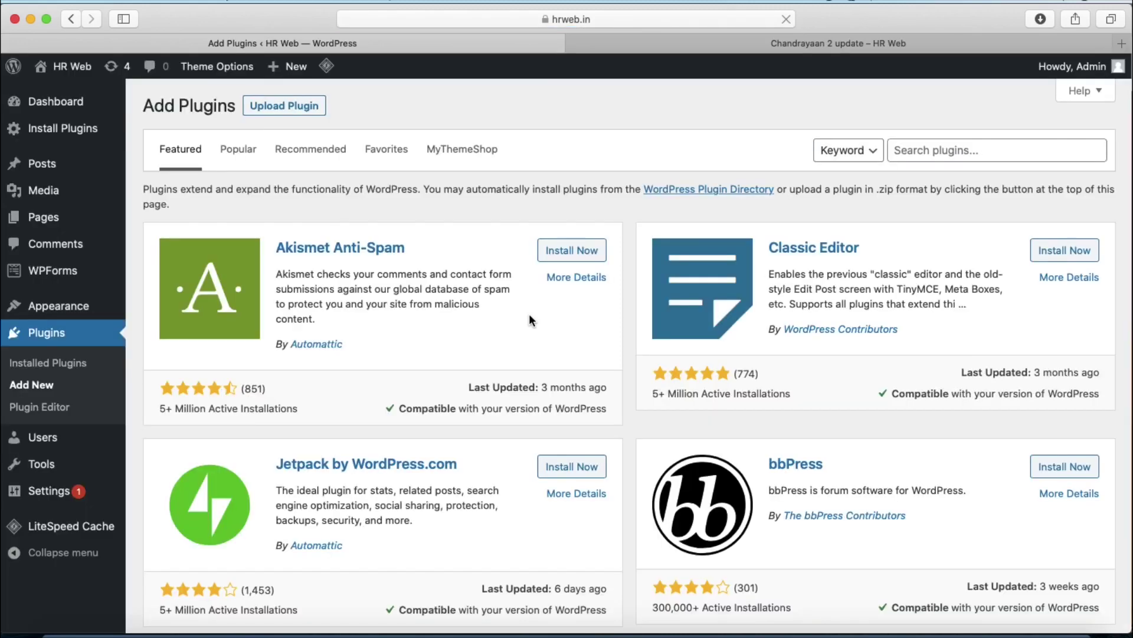
key(ctrl+Up)
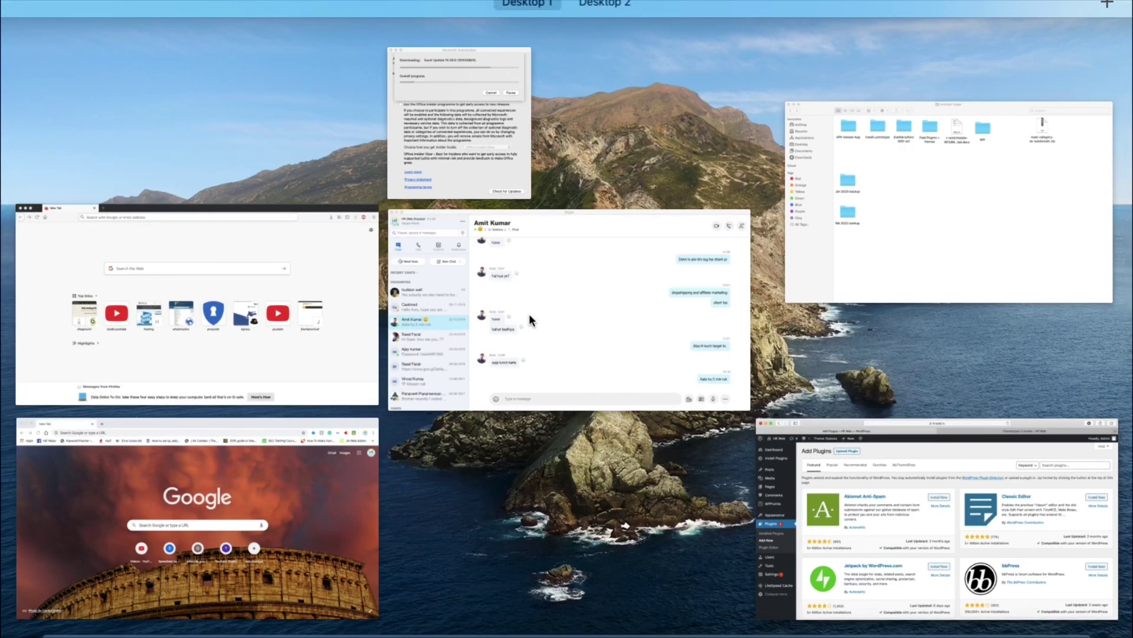
click(905, 198)
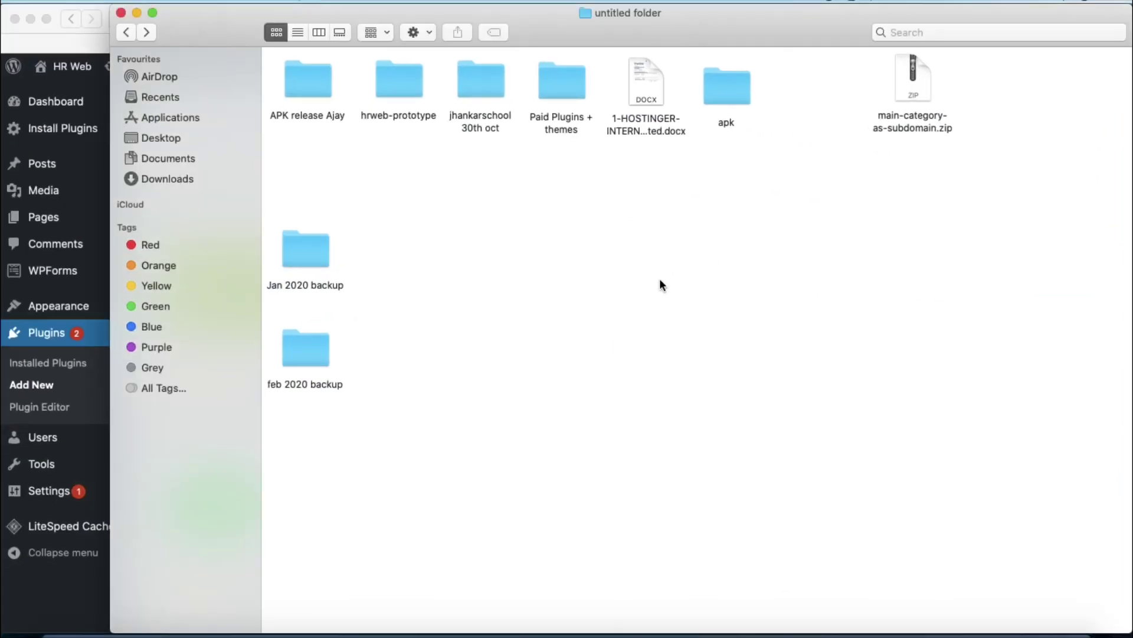
click(72, 41)
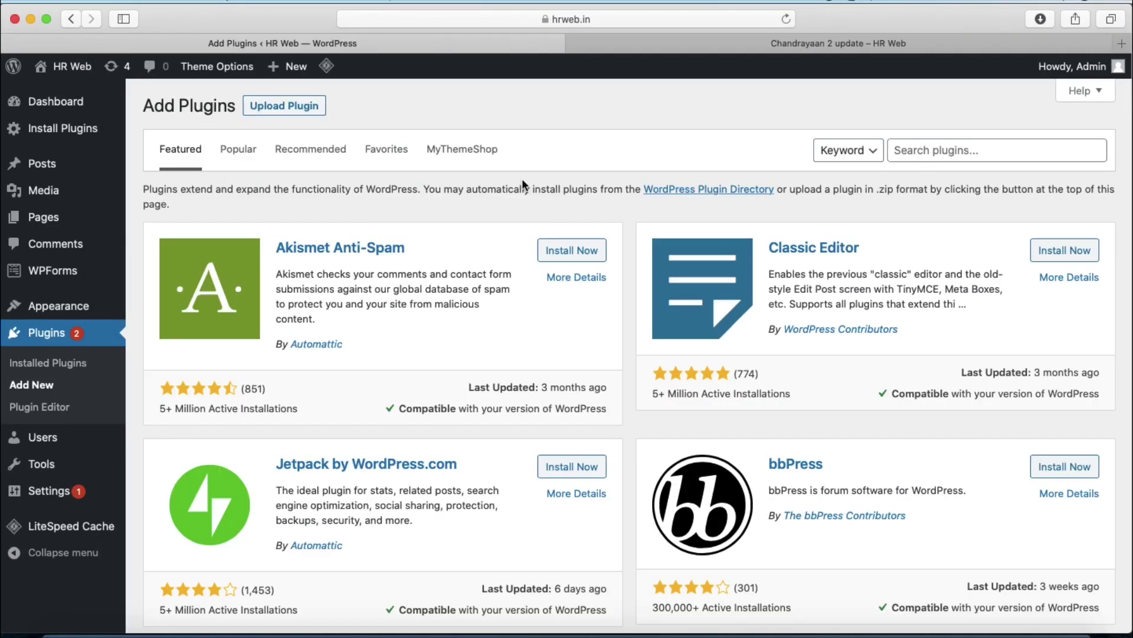
Drop main-category-as-subdomain.zip into the Upload Plugin form
click(304, 110)
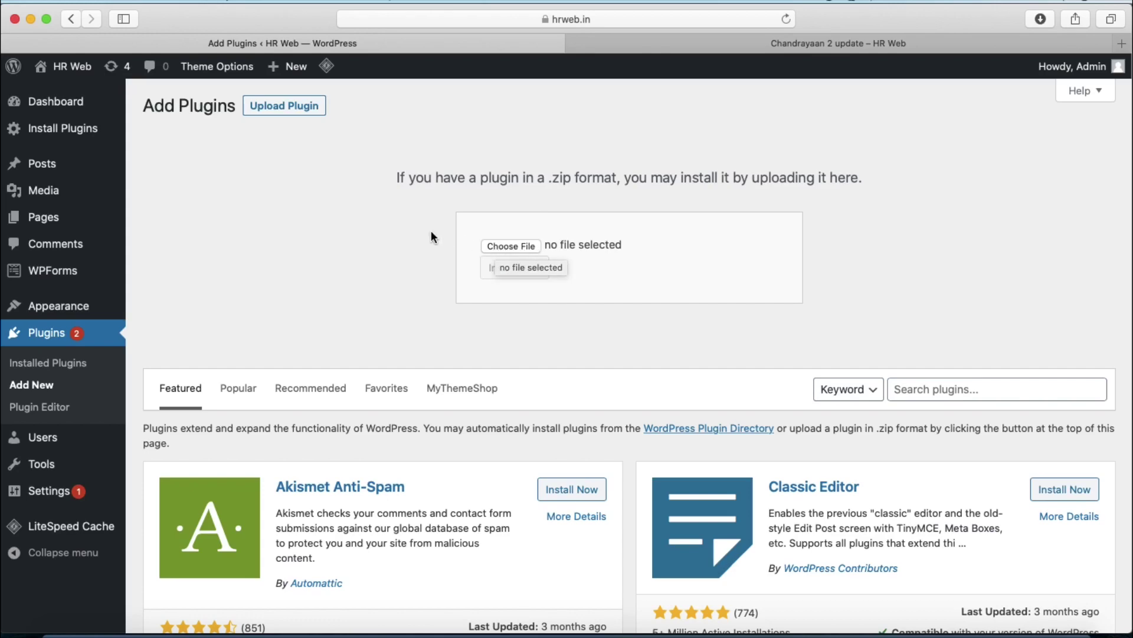
key(ctrl+Up)
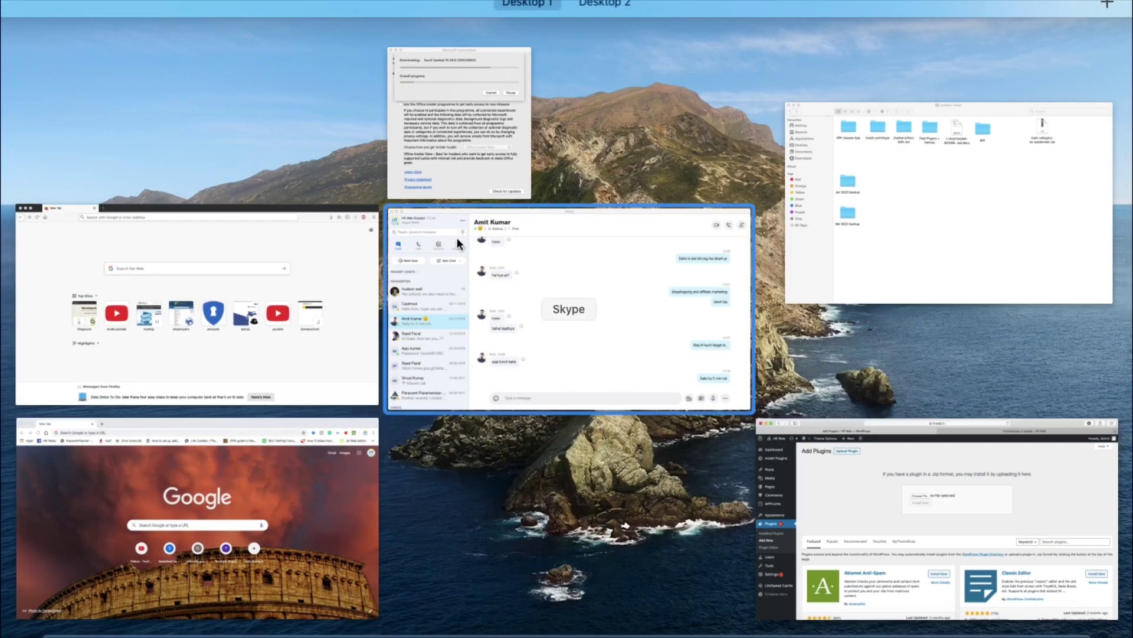
click(1039, 229)
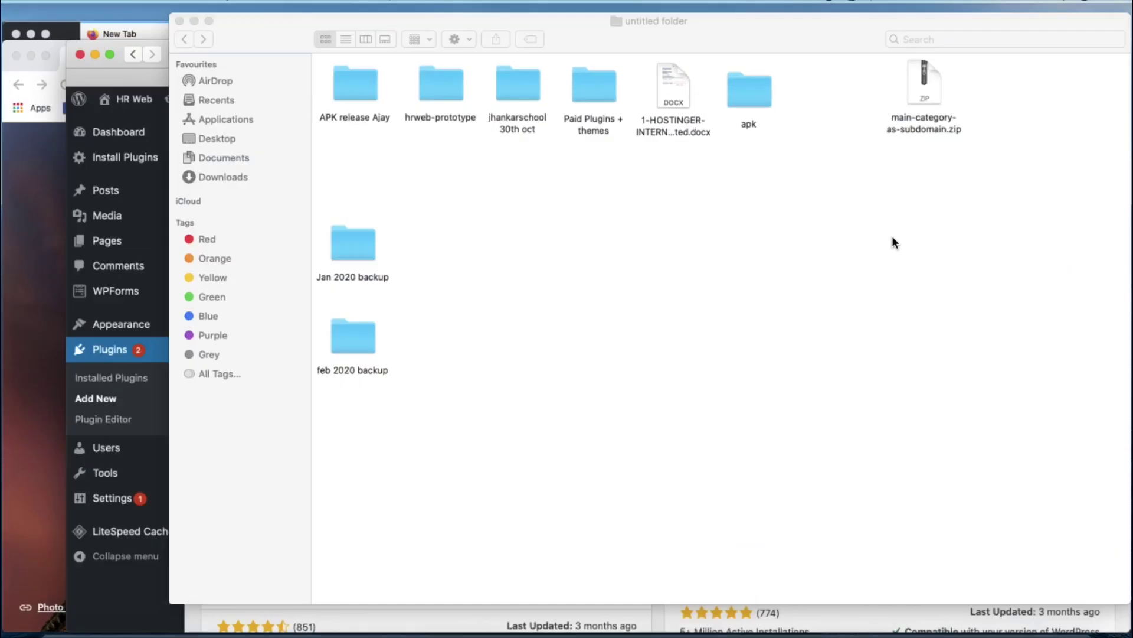
drag(913, 82, 512, 247)
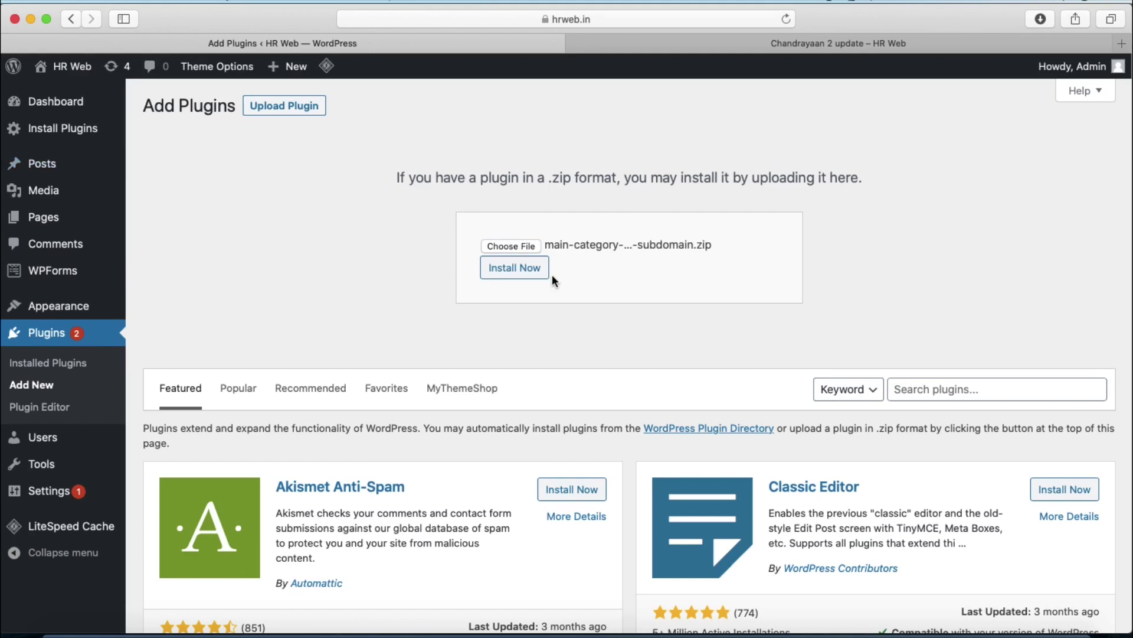
Install and activate the Main Category As Subdomain plugin
click(529, 275)
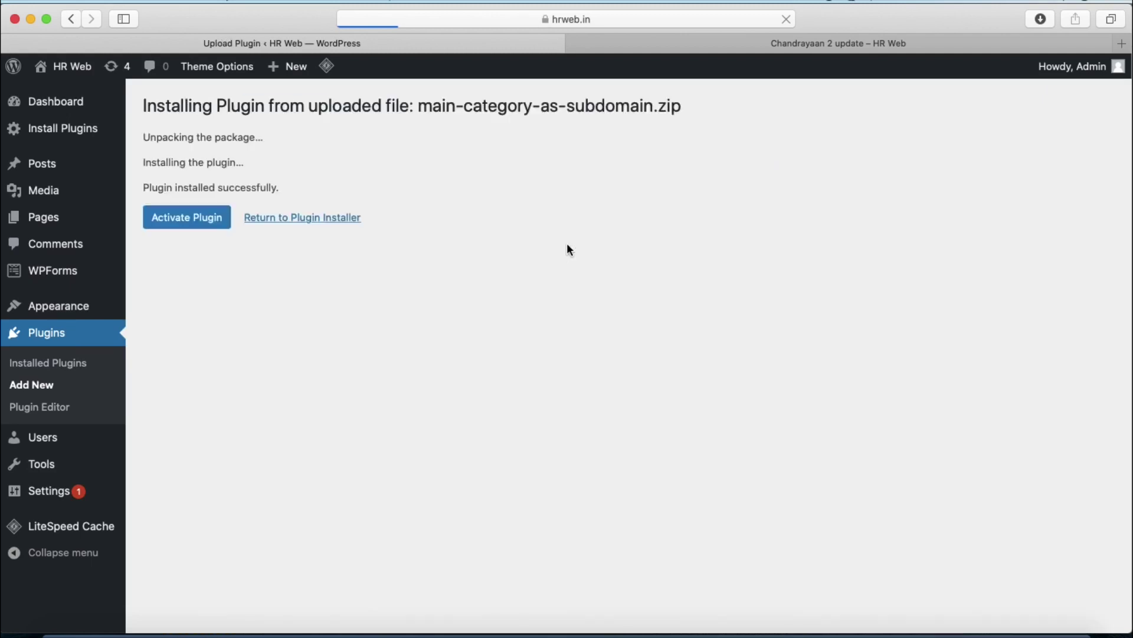
click(204, 218)
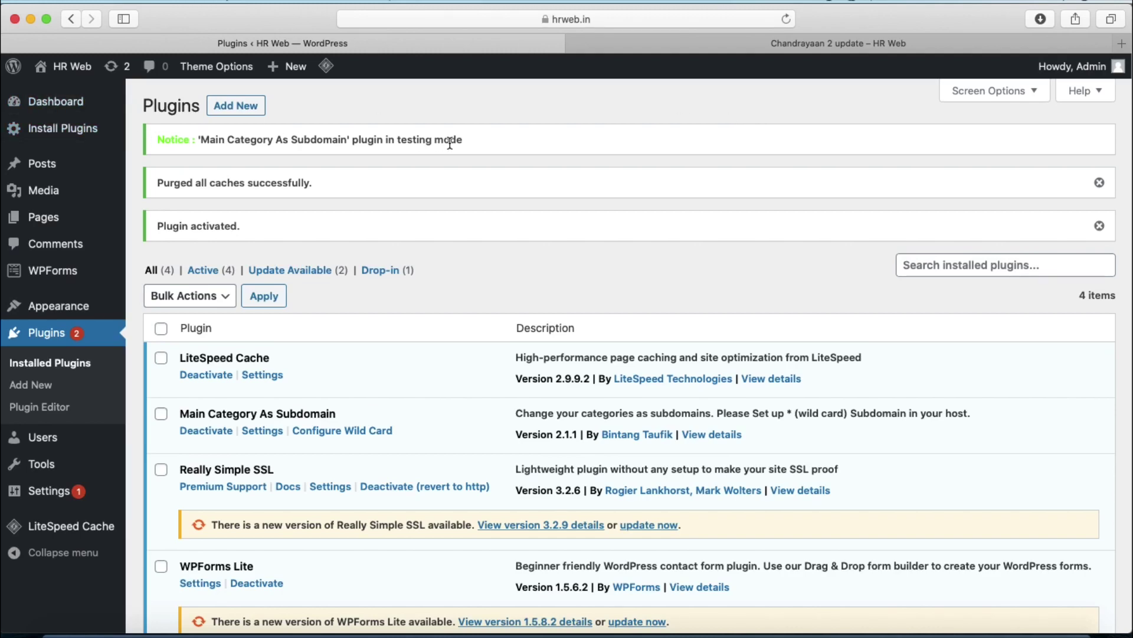
scroll(453, 144, down, 3)
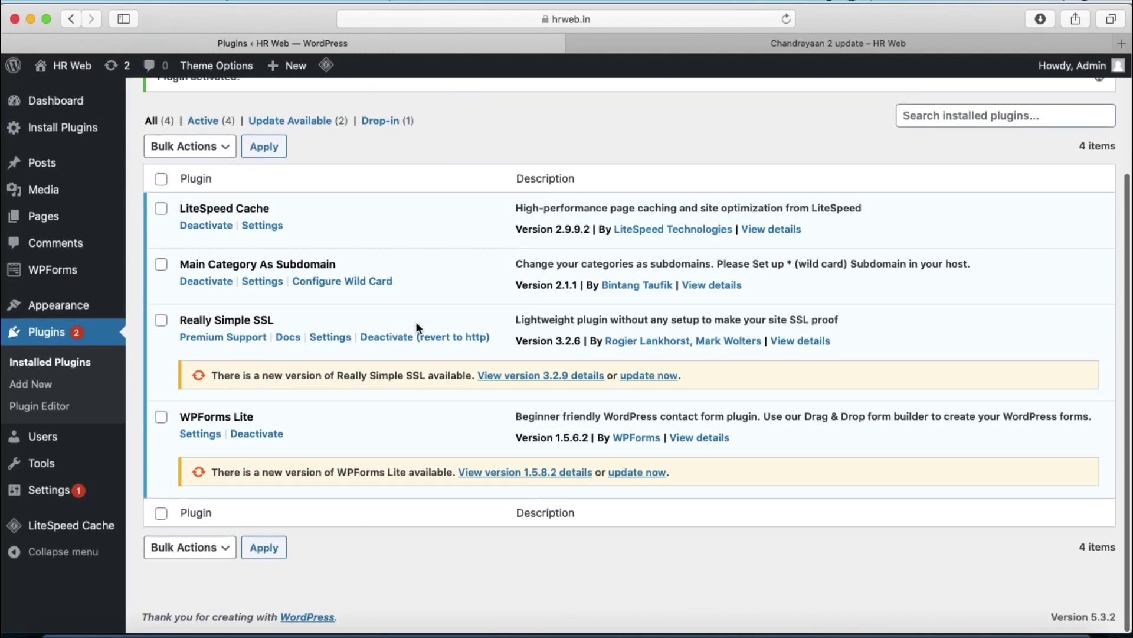
scroll(417, 329, up, 3)
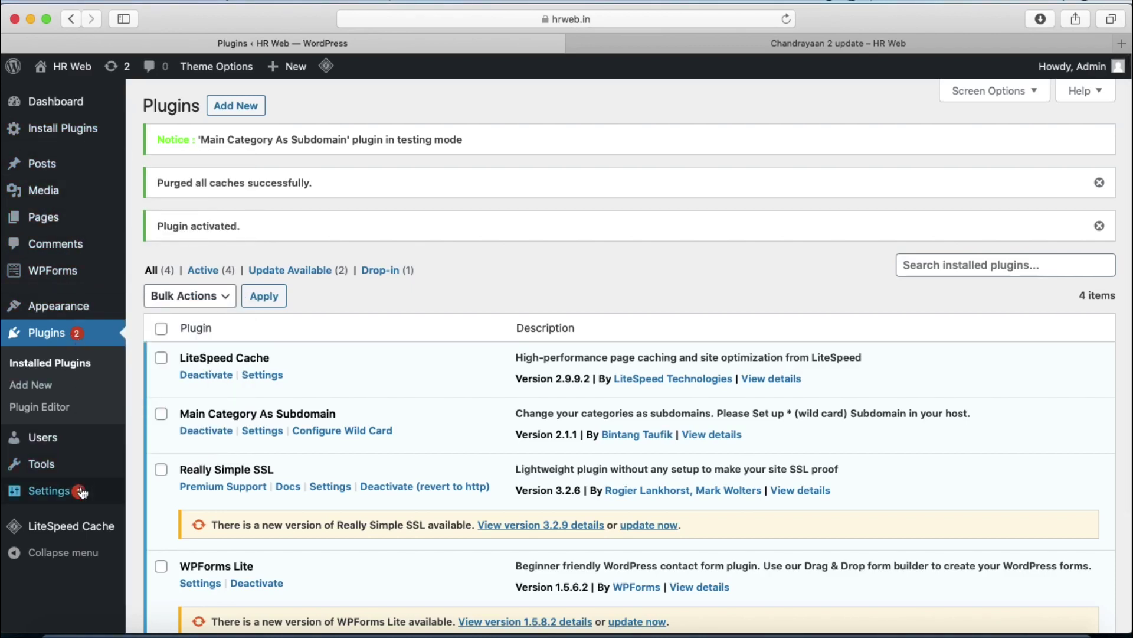
Open the subdomain plugin's settings, with its wildcard instructions and Read Here sitemap notes in new tabs
mouse_move(82, 492)
click(184, 543)
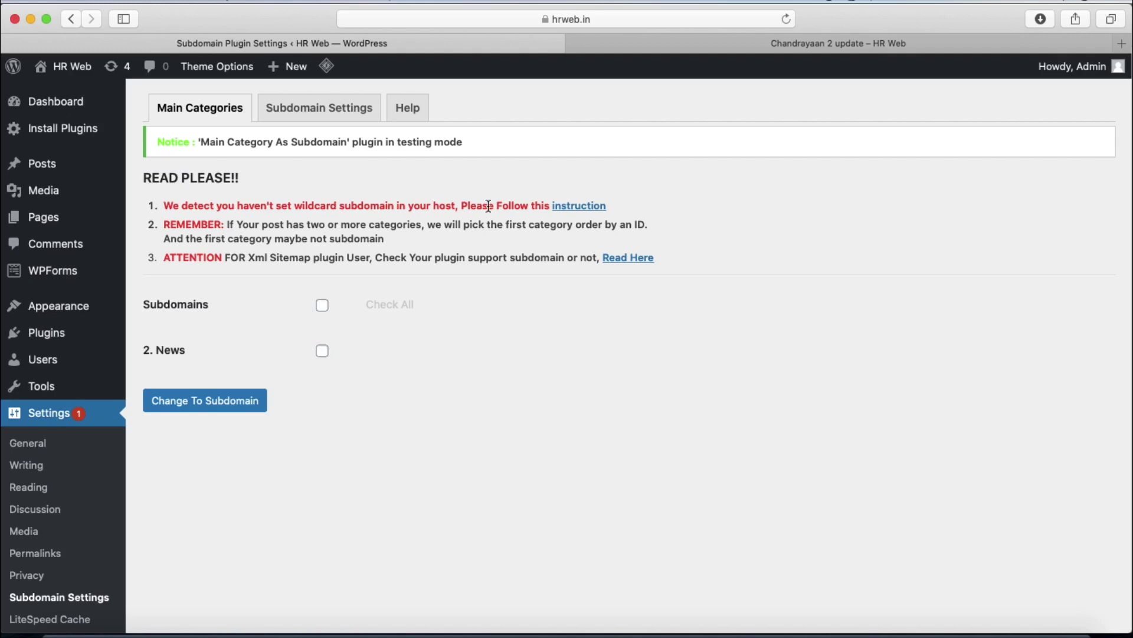
right_click(575, 211)
click(580, 210)
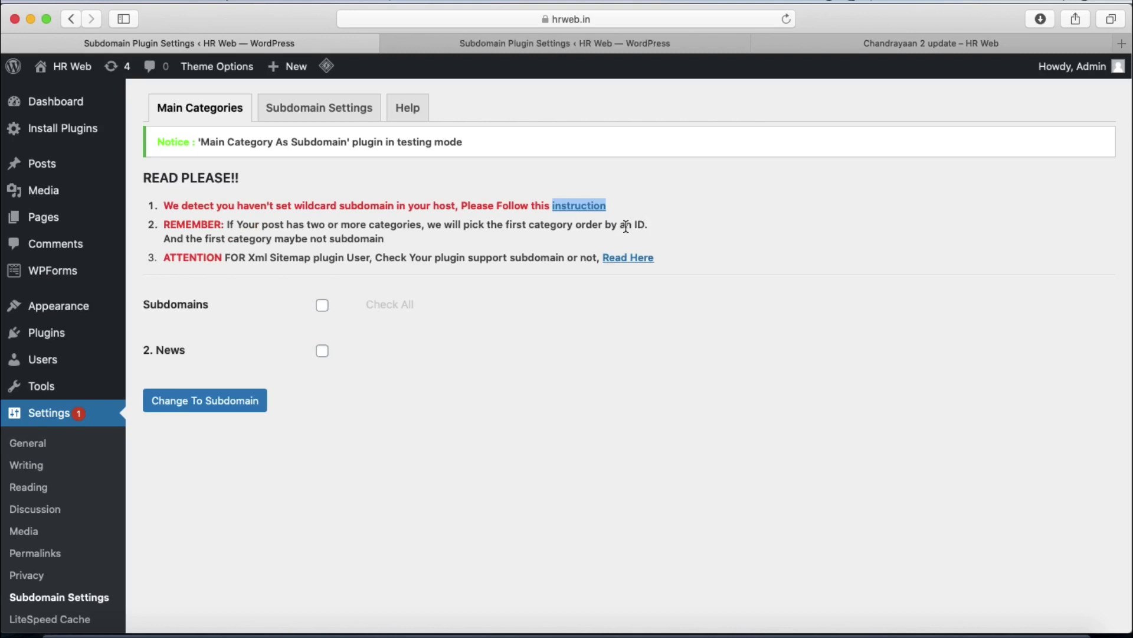
drag(610, 223, 657, 228)
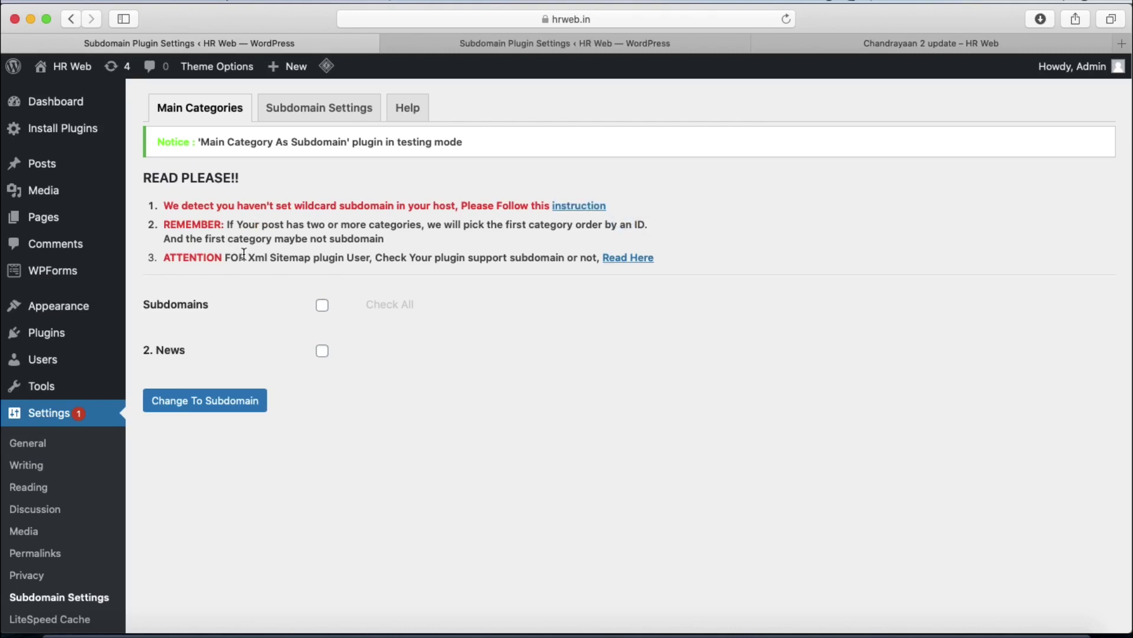
right_click(623, 265)
click(633, 264)
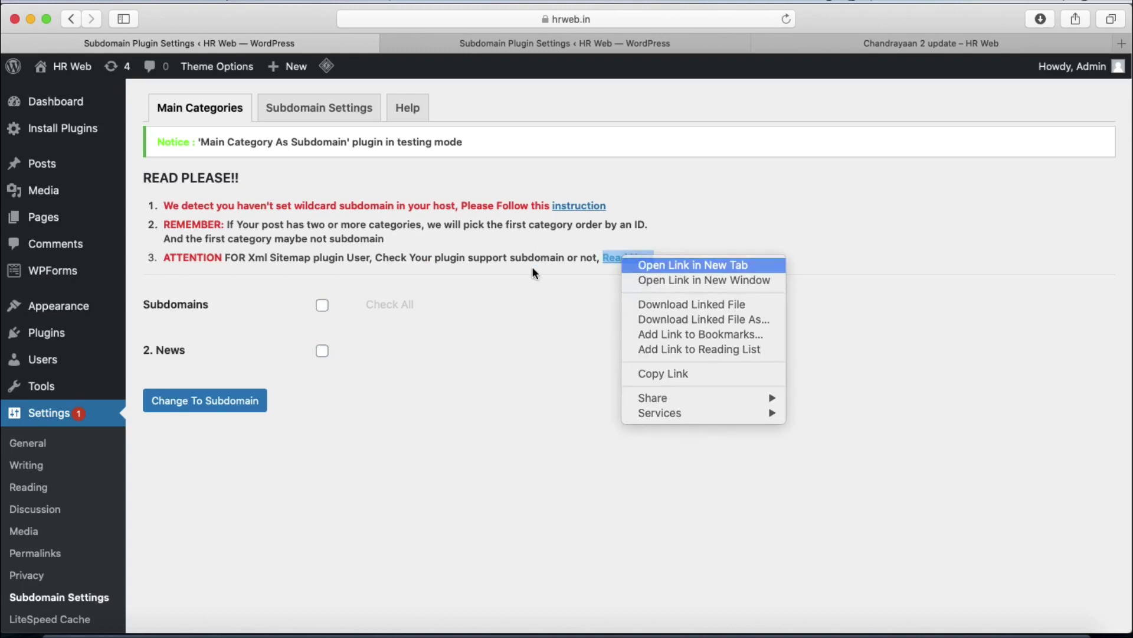
click(309, 110)
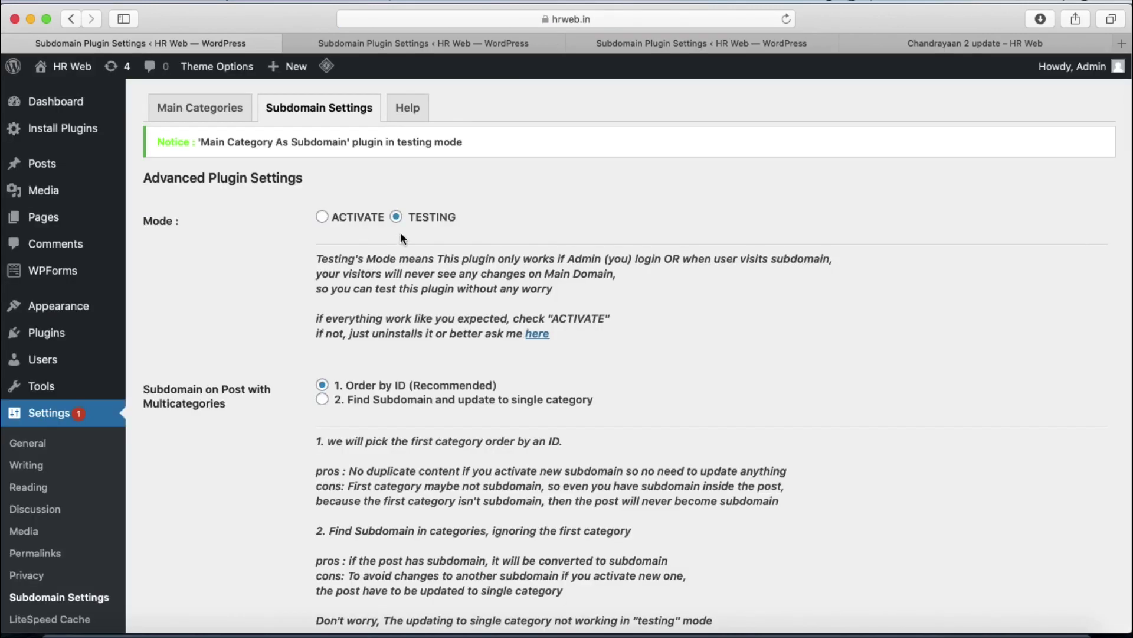
Toggle the plugin mode to ACTIVATE and back to TESTING
click(322, 217)
click(396, 217)
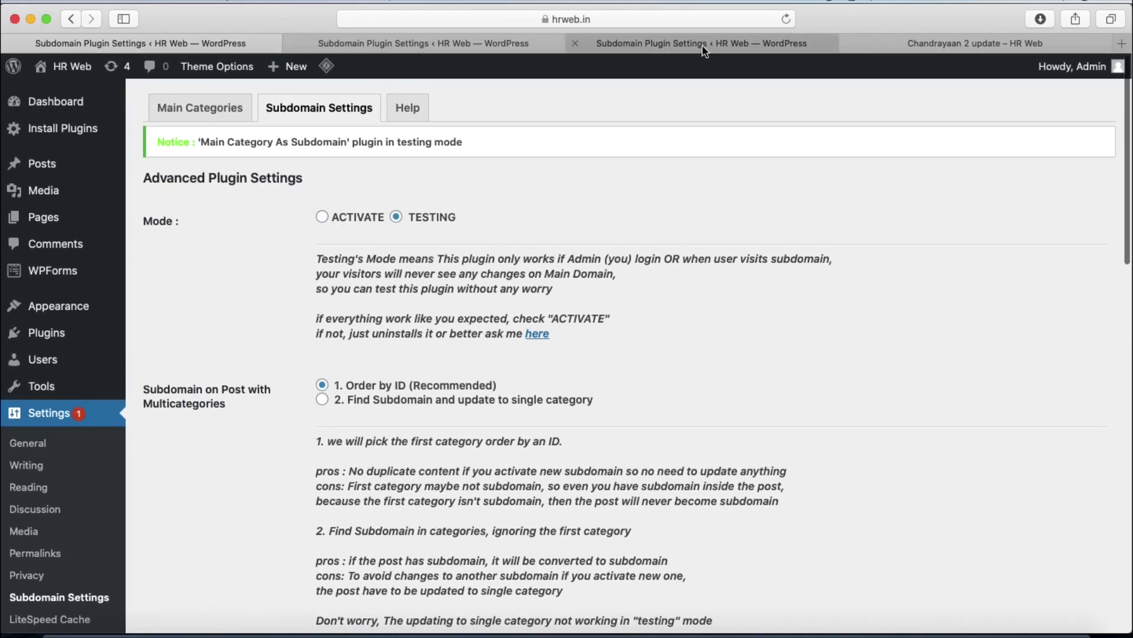
scroll(526, 183, up, 3)
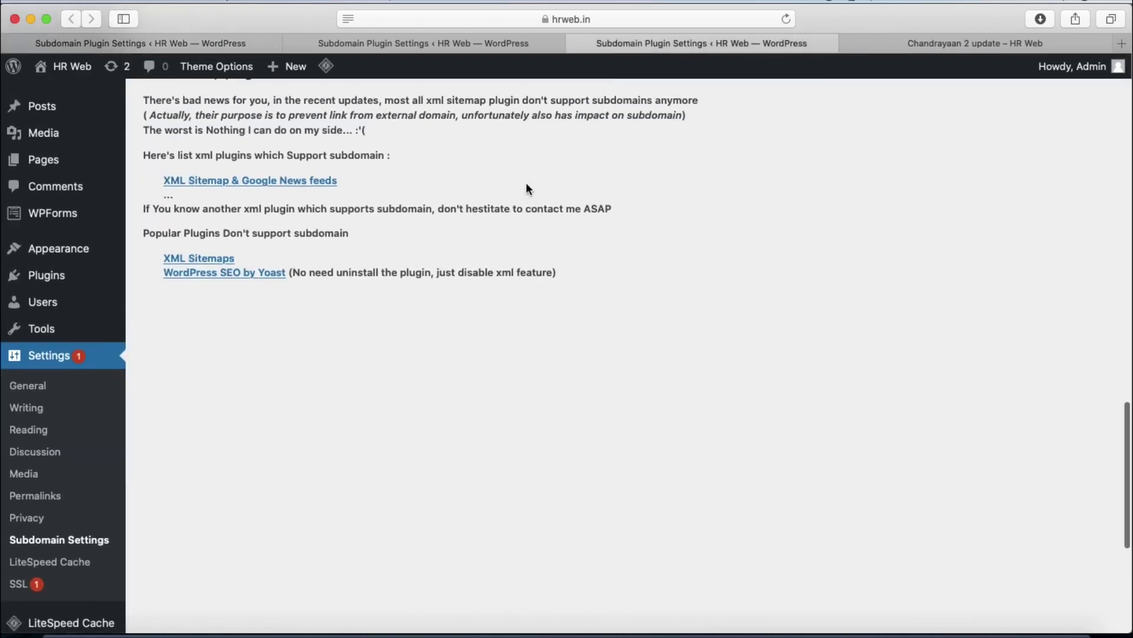
Review the Configuring Wildcard Subdomains heading and the hosting warning on the help page
click(454, 46)
scroll(494, 245, down, 4)
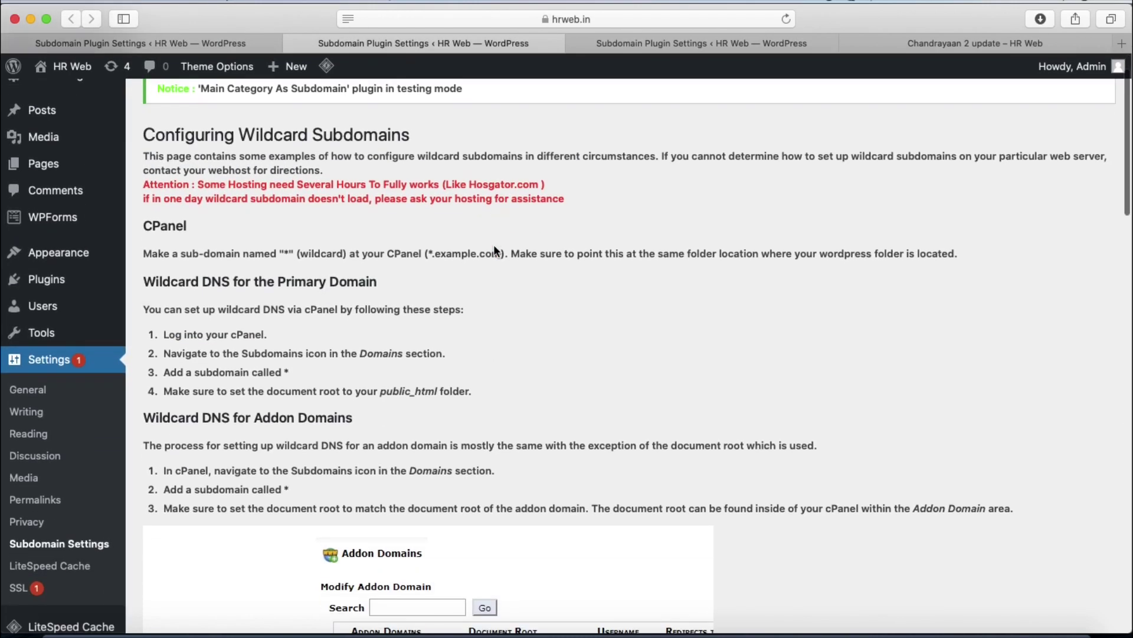
scroll(495, 245, down, 5)
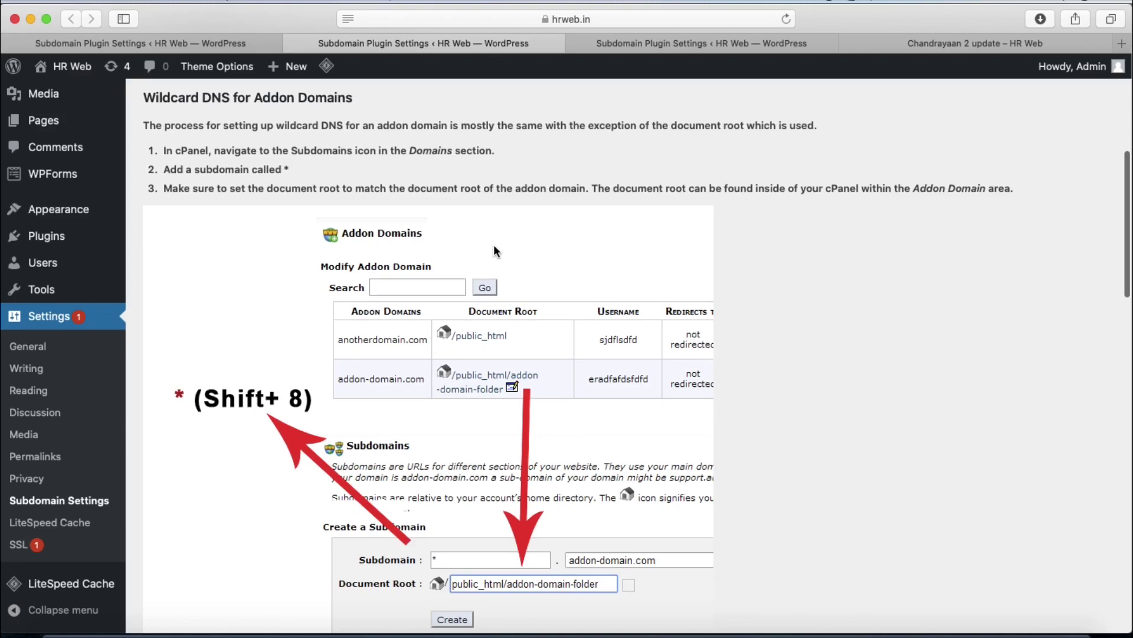
scroll(494, 246, down, 3)
scroll(494, 246, up, 3)
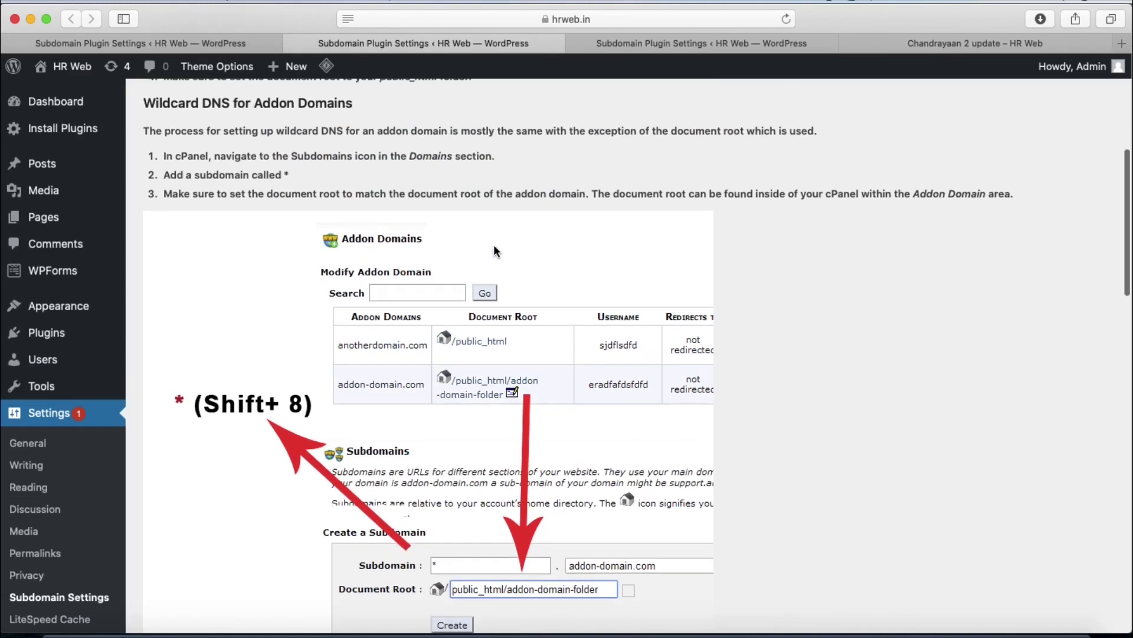
scroll(494, 245, up, 4)
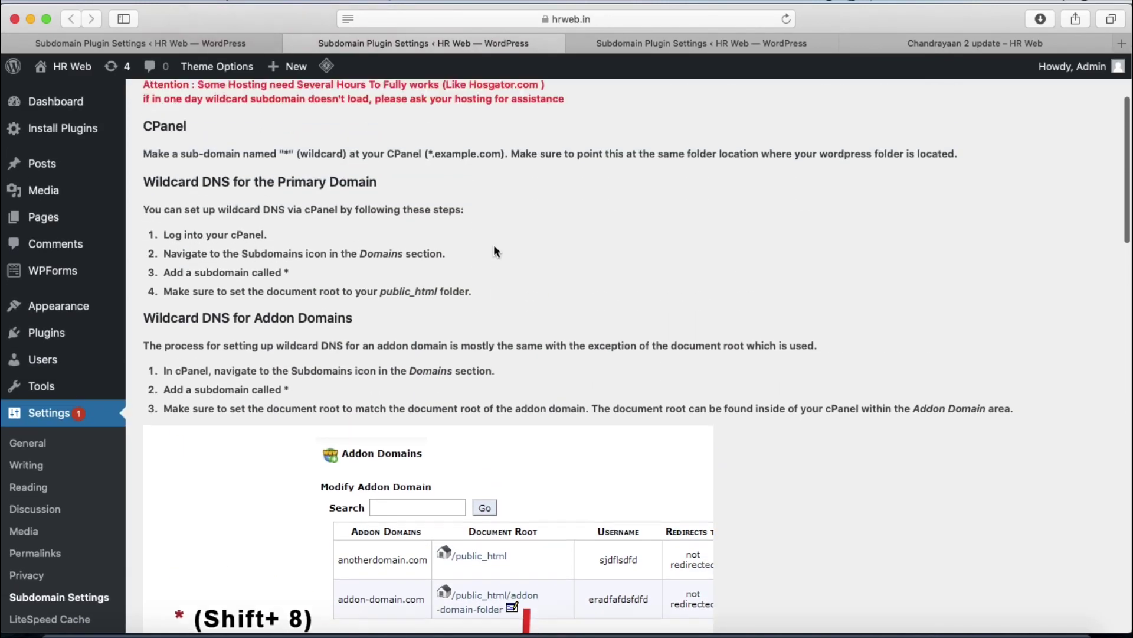
scroll(494, 244, up, 3)
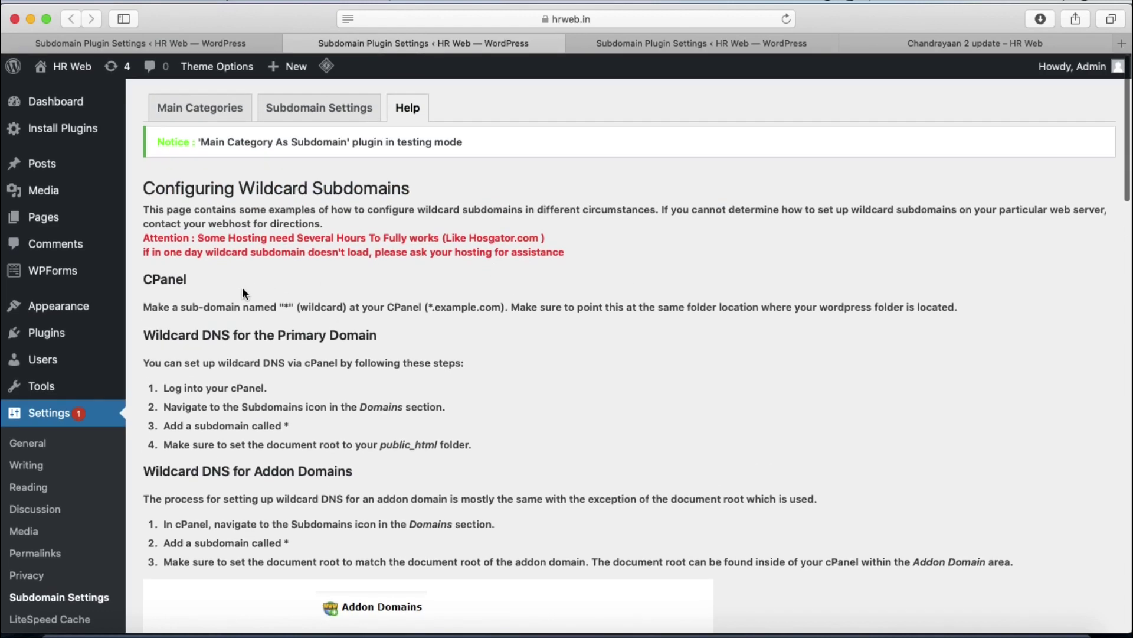
drag(183, 188, 373, 188)
click(332, 214)
drag(244, 236, 538, 252)
click(542, 252)
Read through the rest of the wildcard DNS setup instructions, then start a new browser tab
scroll(526, 271, down, 2)
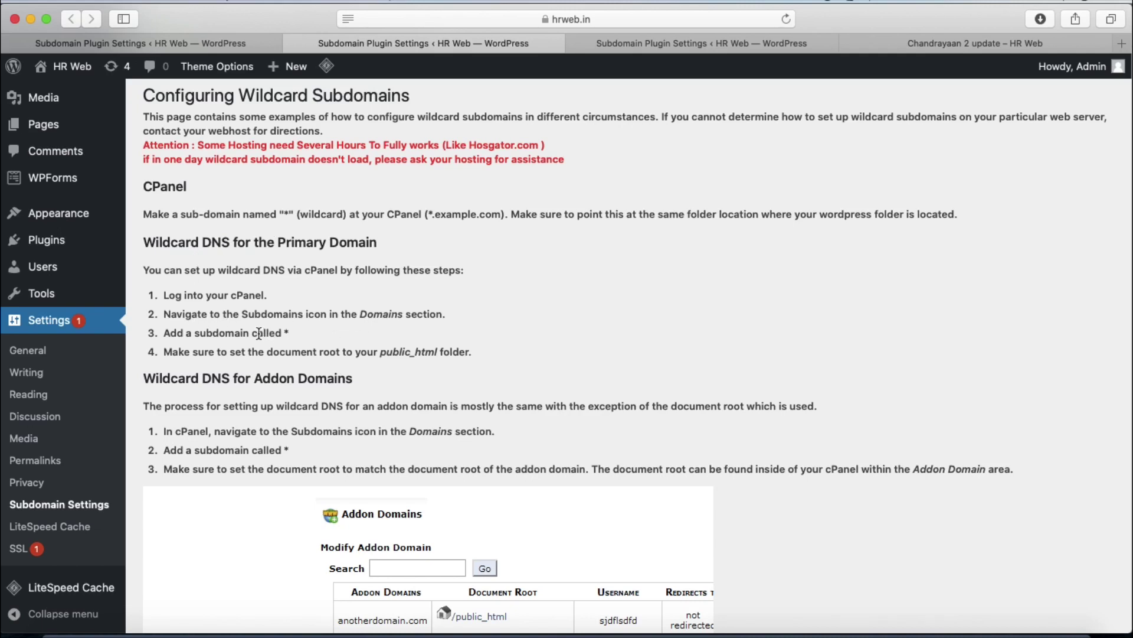
scroll(258, 334, down, 3)
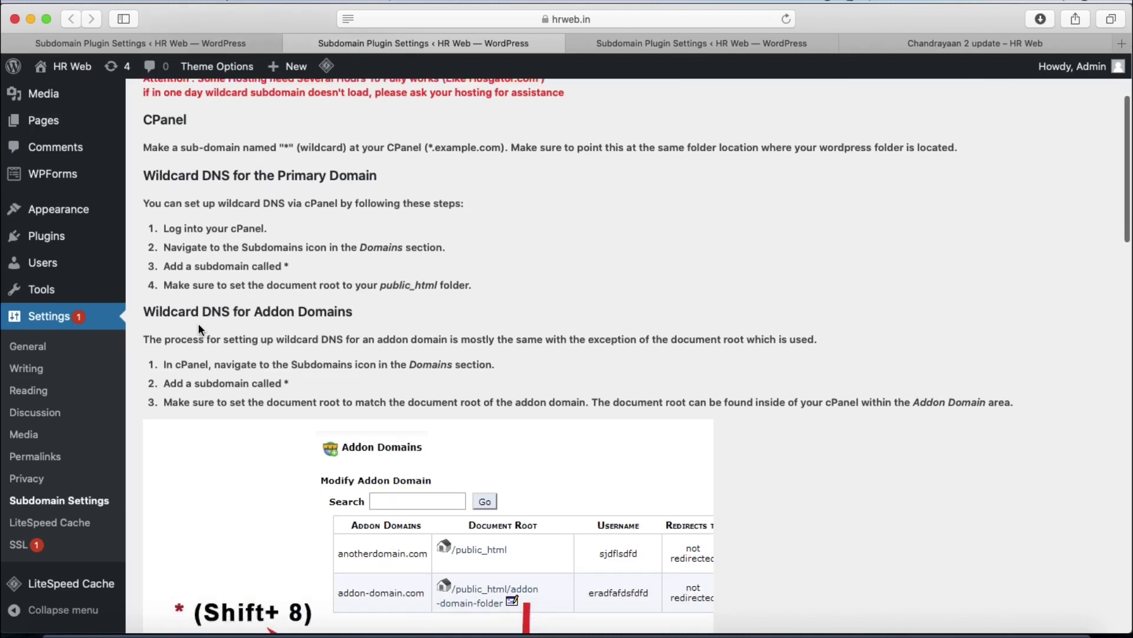
scroll(198, 328, down, 1)
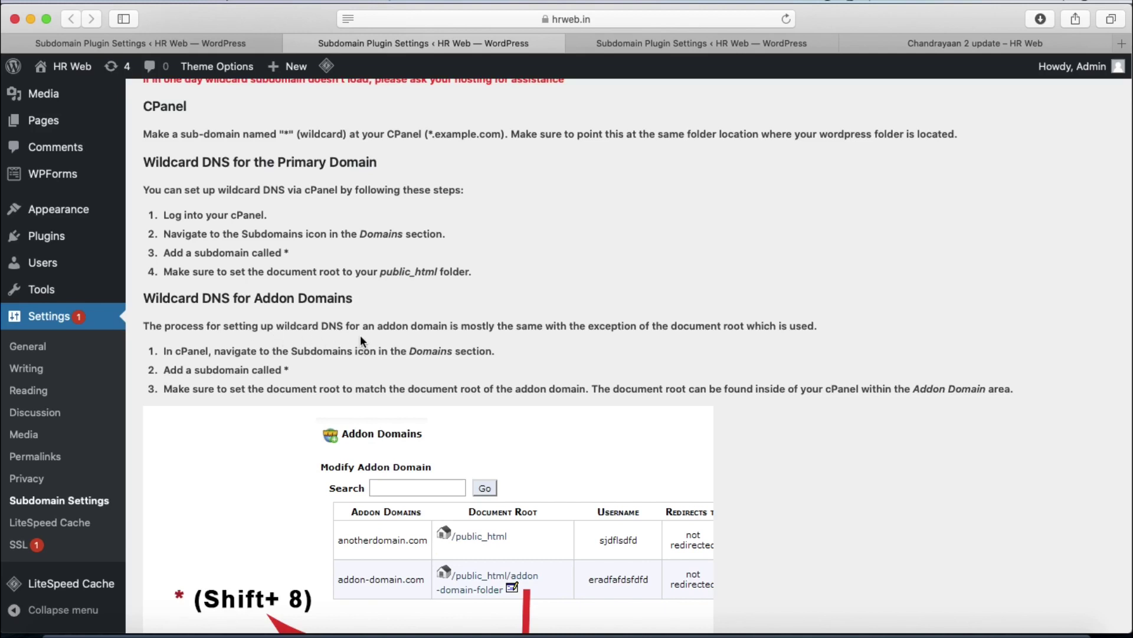
scroll(361, 341, down, 1)
scroll(201, 377, down, 3)
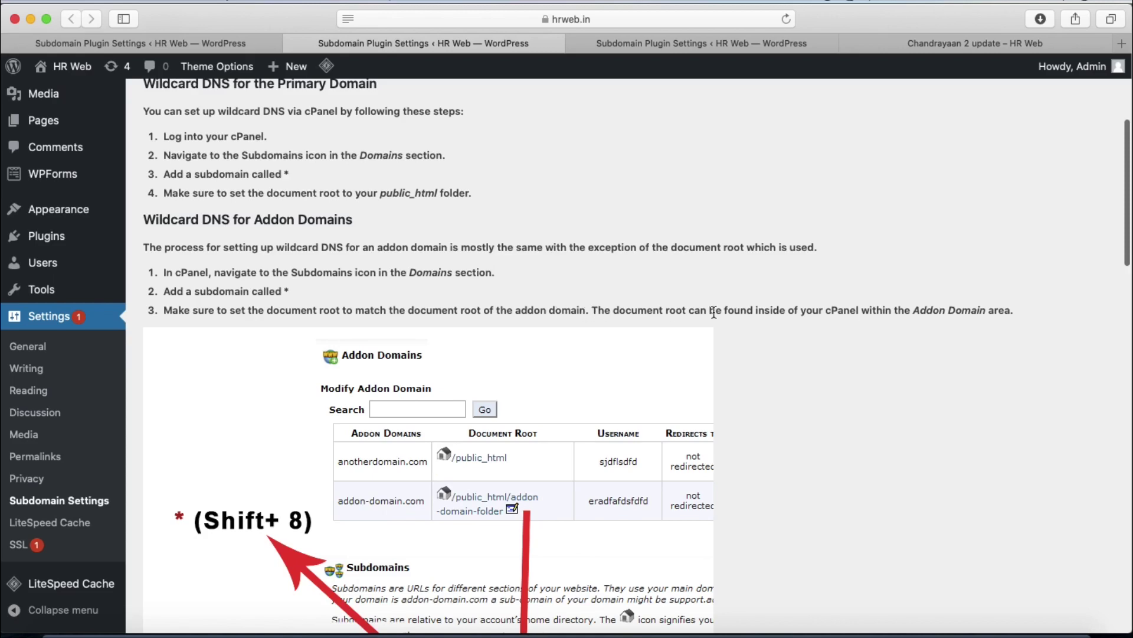
scroll(750, 309, down, 5)
scroll(749, 309, down, 3)
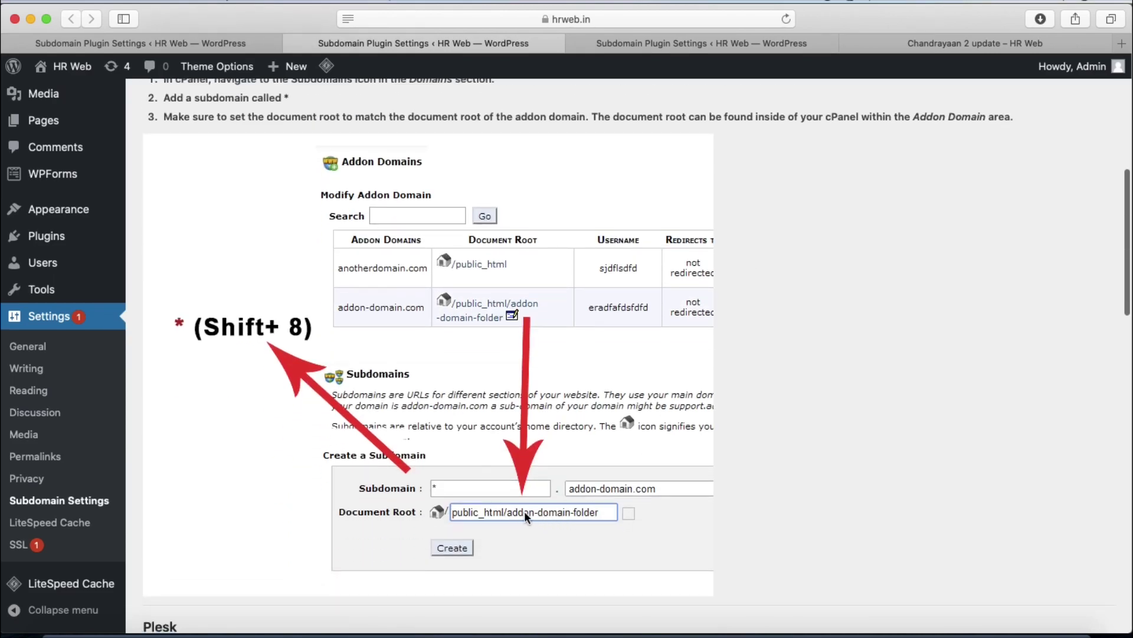
scroll(566, 476, down, 4)
scroll(565, 472, up, 4)
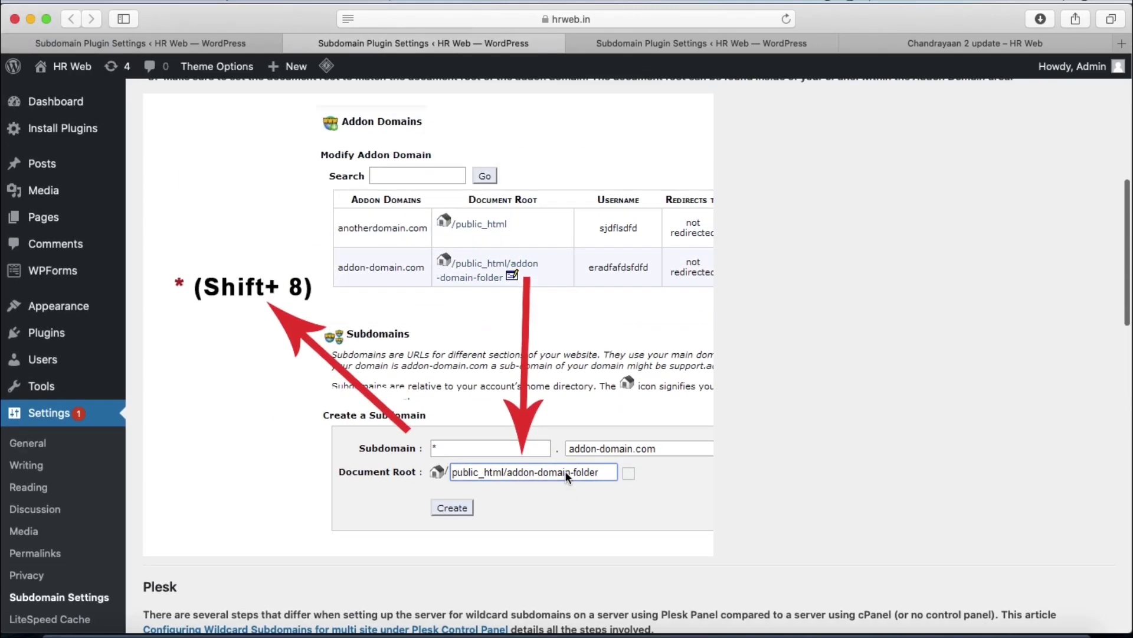
scroll(564, 471, down, 3)
scroll(562, 470, down, 10)
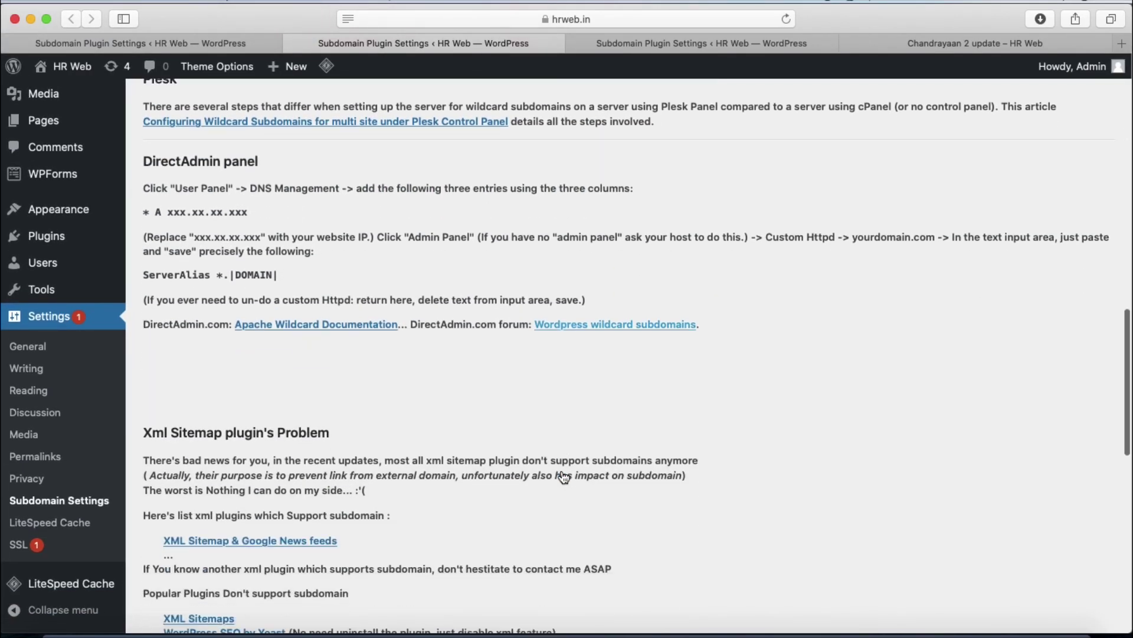
scroll(562, 471, down, 3)
scroll(562, 472, up, 3)
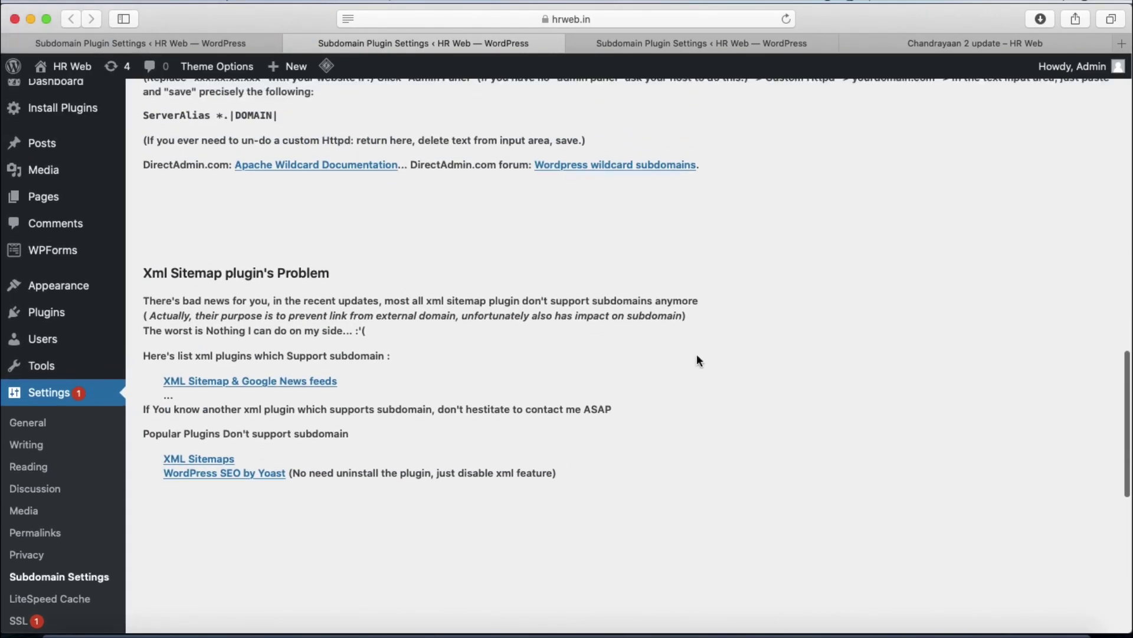
click(1122, 43)
Go to hostinger.in and log in with the saved account credentials
text(hos)
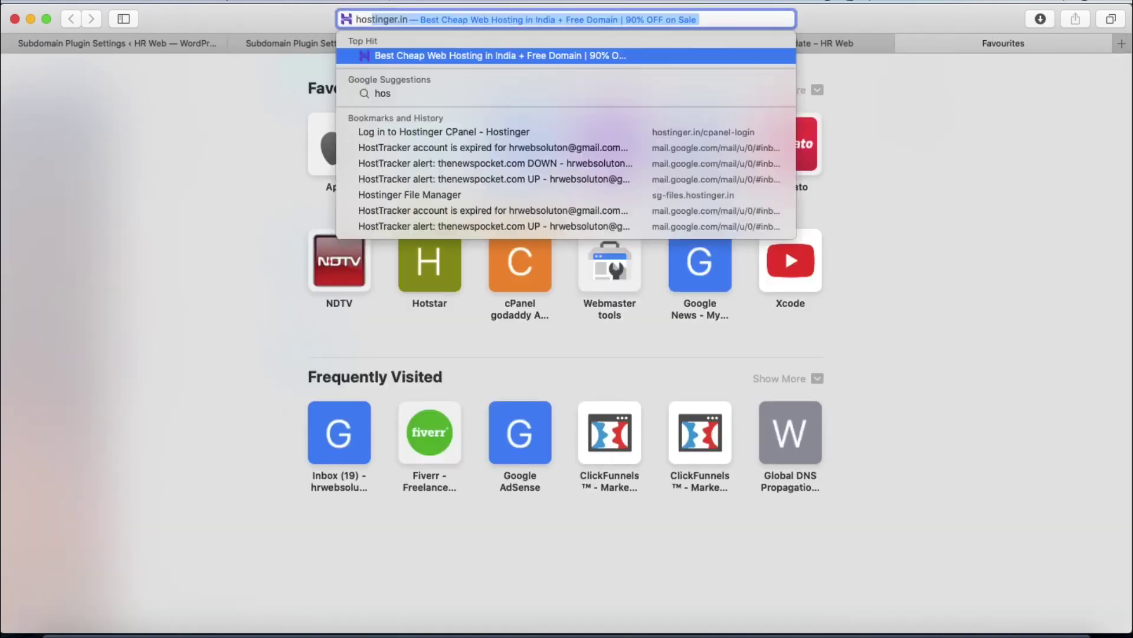
key(Return)
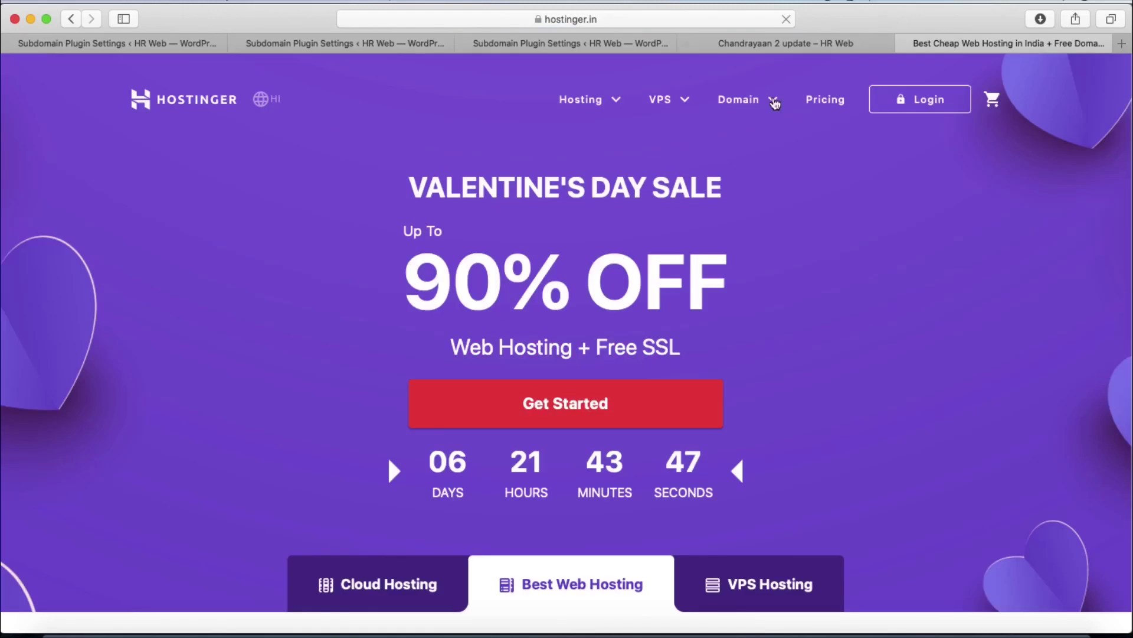
click(925, 104)
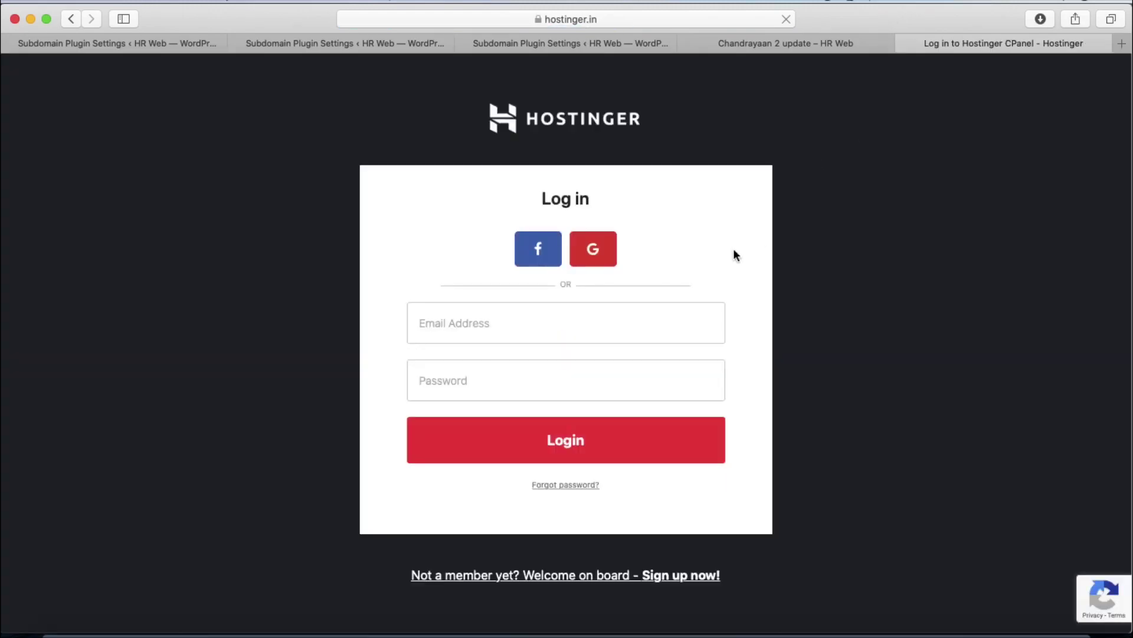
click(566, 325)
click(529, 364)
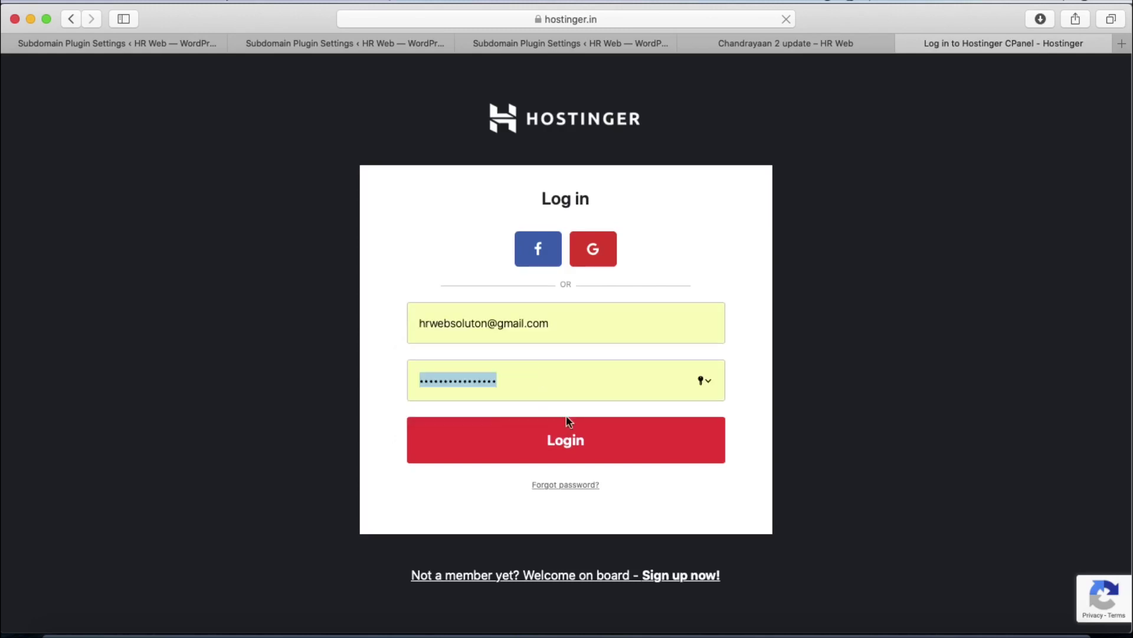
click(641, 448)
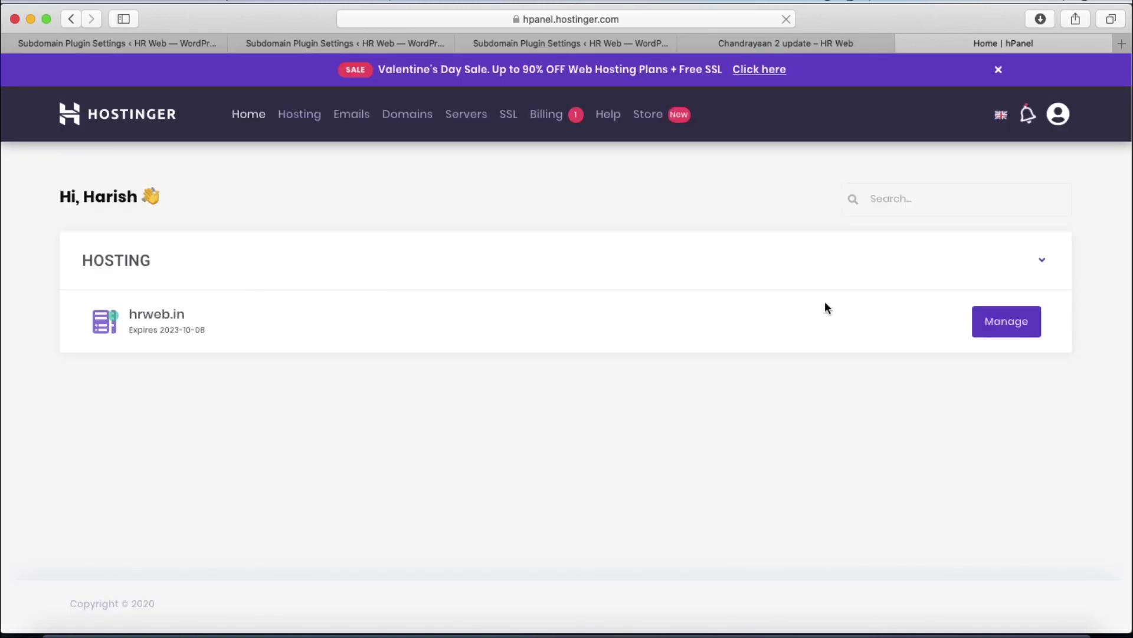
Manage the hrweb.in hosting plan, dismiss the sale banner, and open File Manager
click(1010, 329)
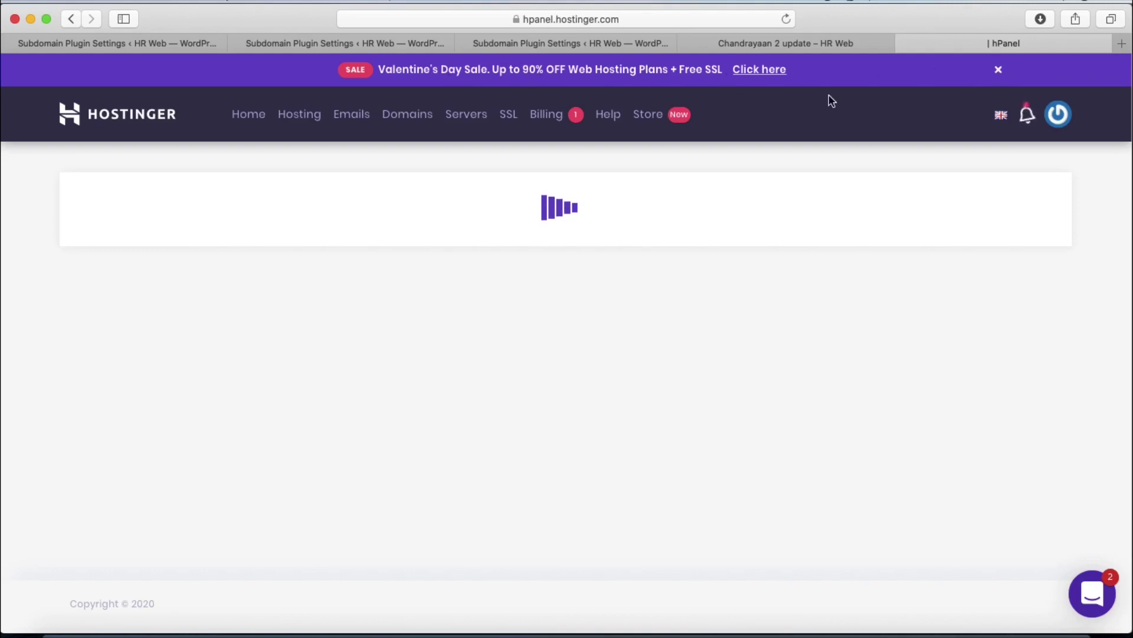
click(999, 69)
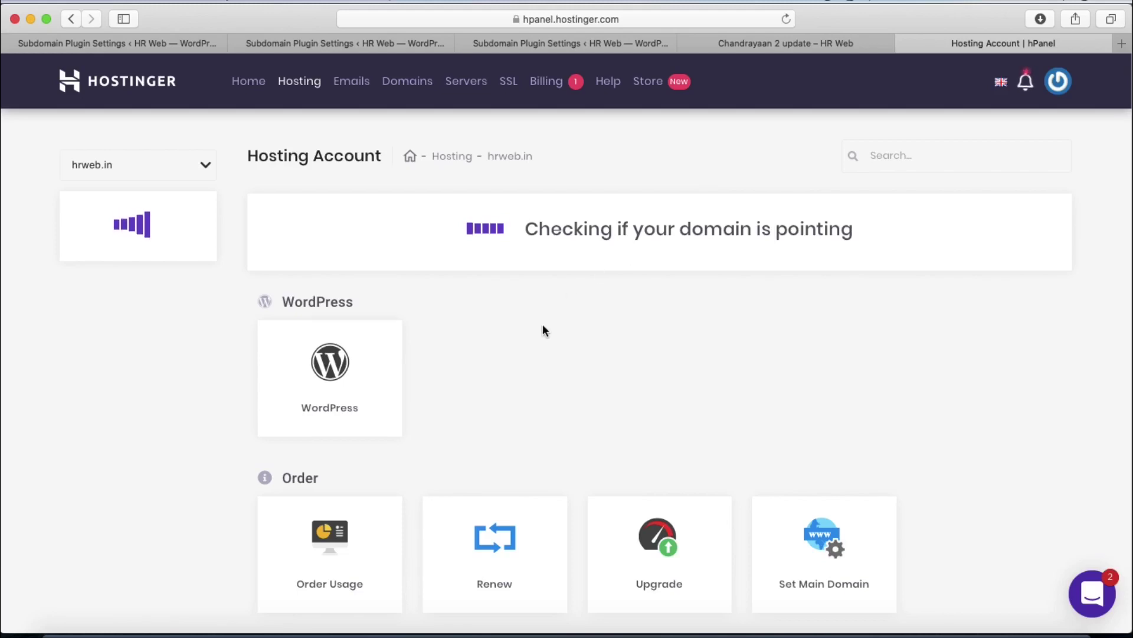
scroll(512, 278, down, 5)
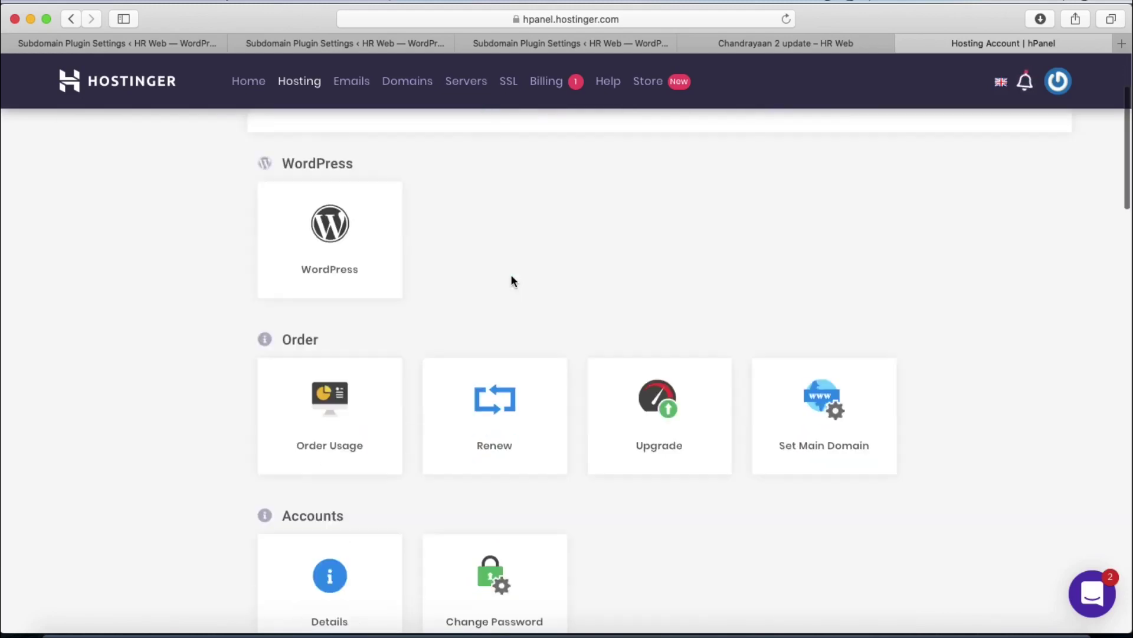
scroll(511, 279, down, 15)
scroll(511, 280, up, 4)
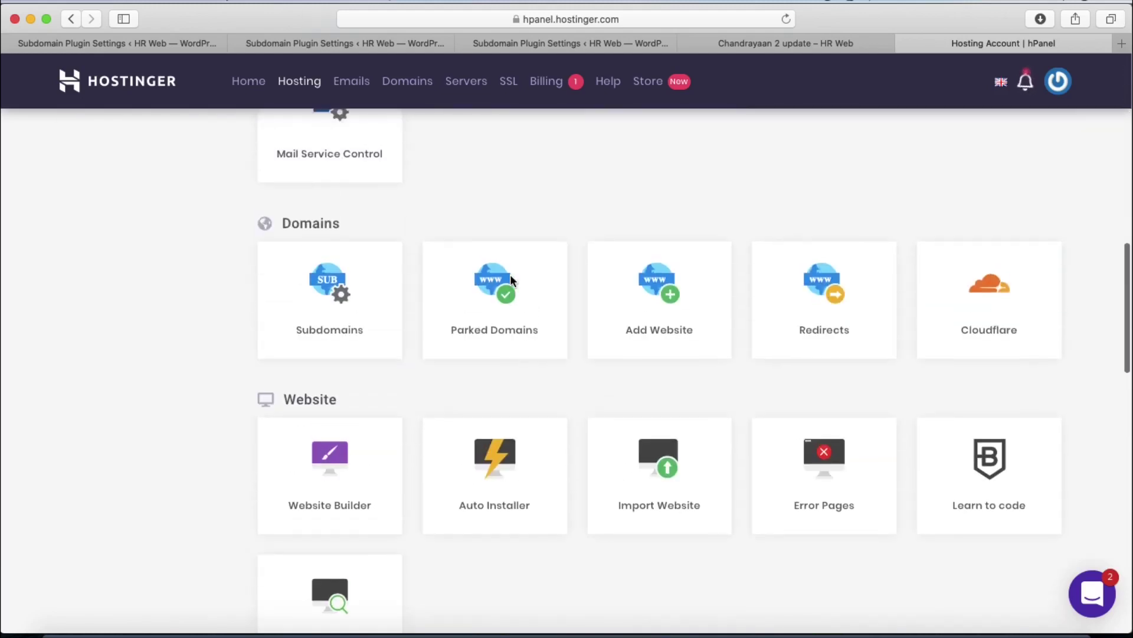
scroll(513, 282, down, 10)
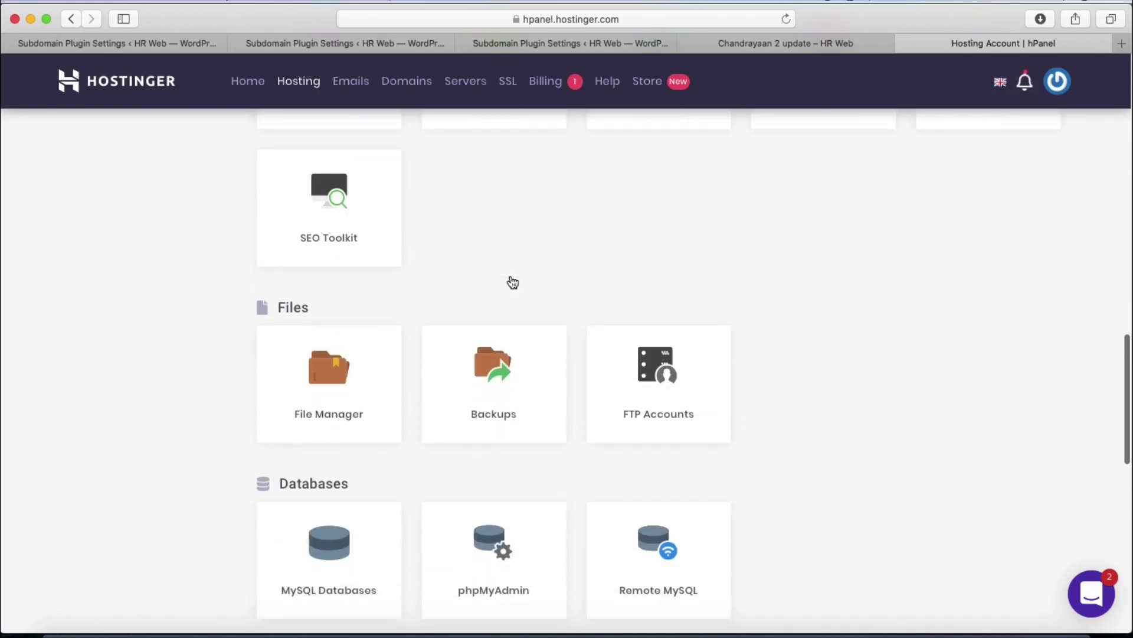
click(330, 254)
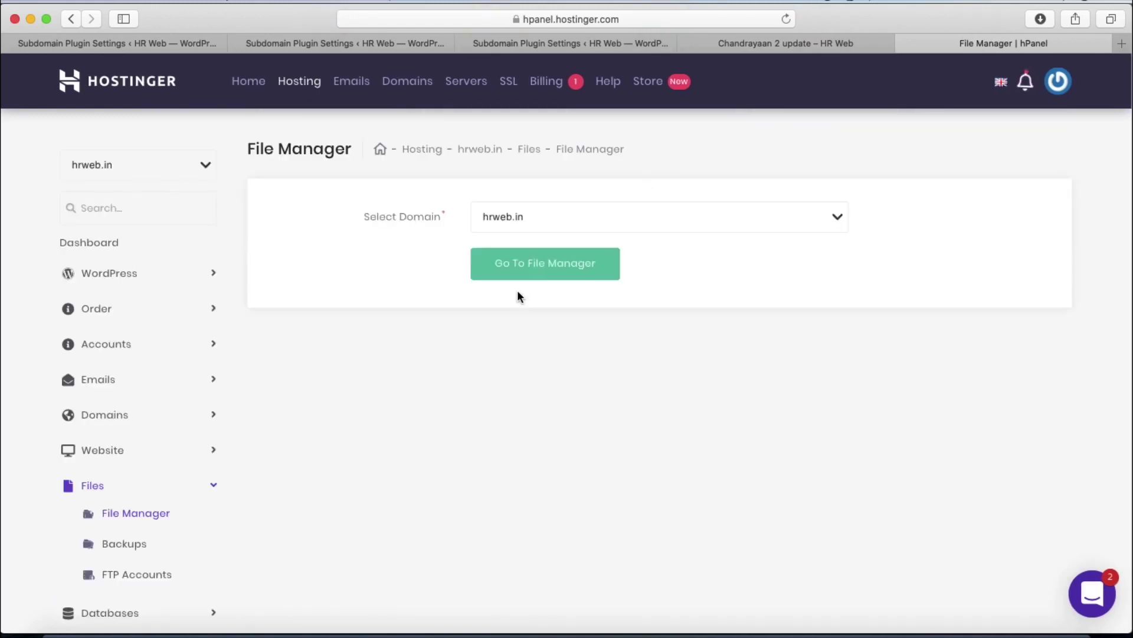
Launch the hrweb.in File Manager, browse public_html, then return to the hPanel tab
click(527, 277)
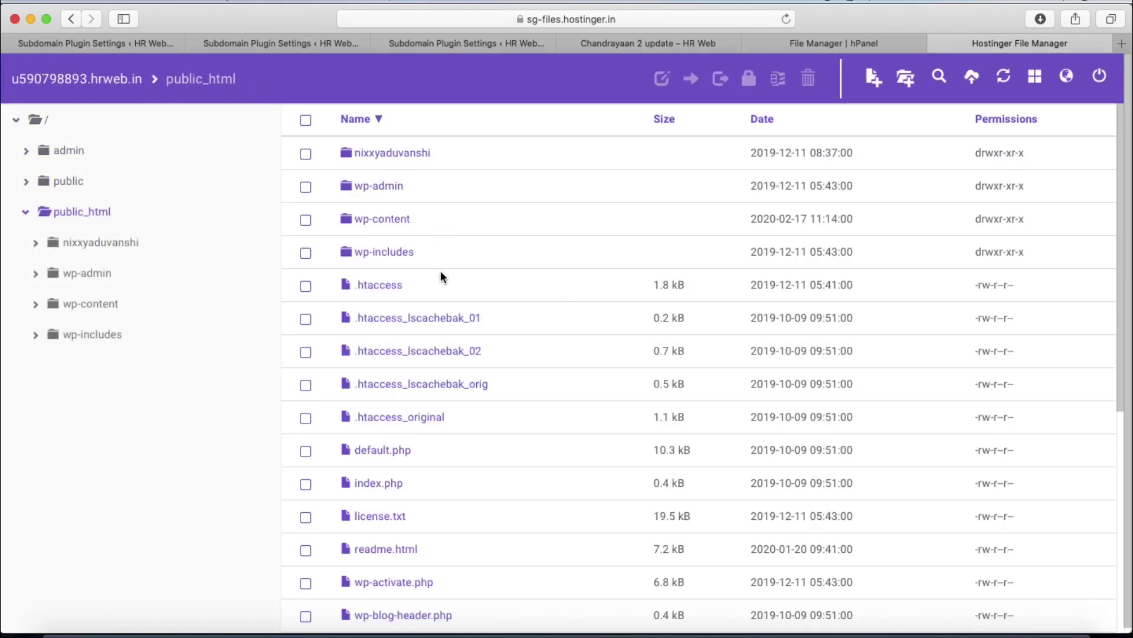
scroll(440, 271, down, 7)
scroll(445, 273, up, 5)
scroll(445, 274, down, 5)
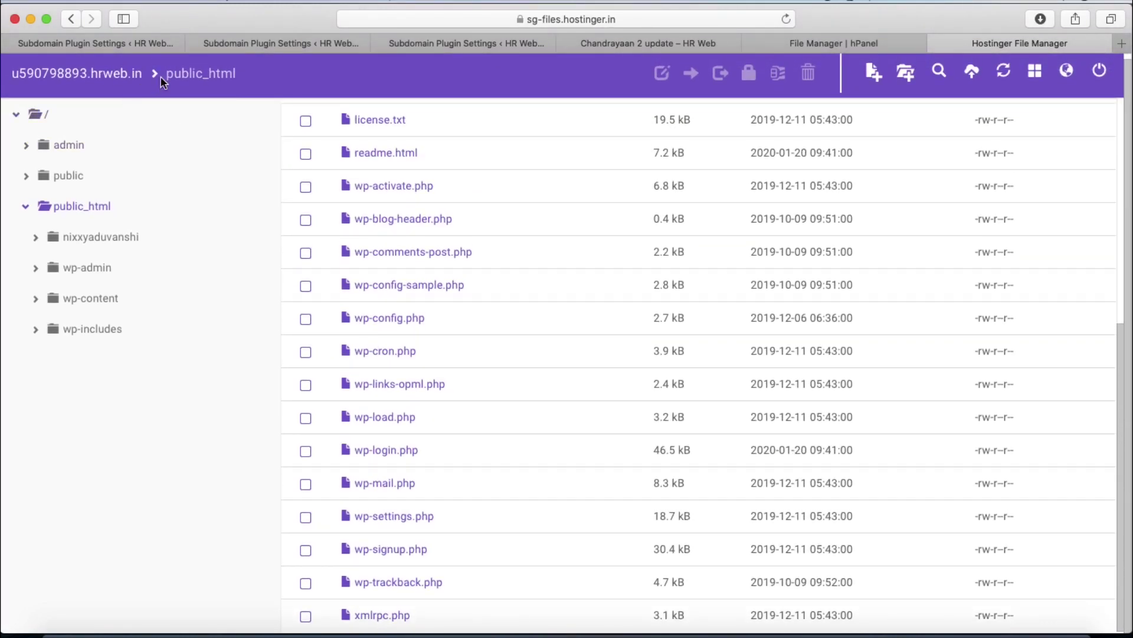
click(825, 42)
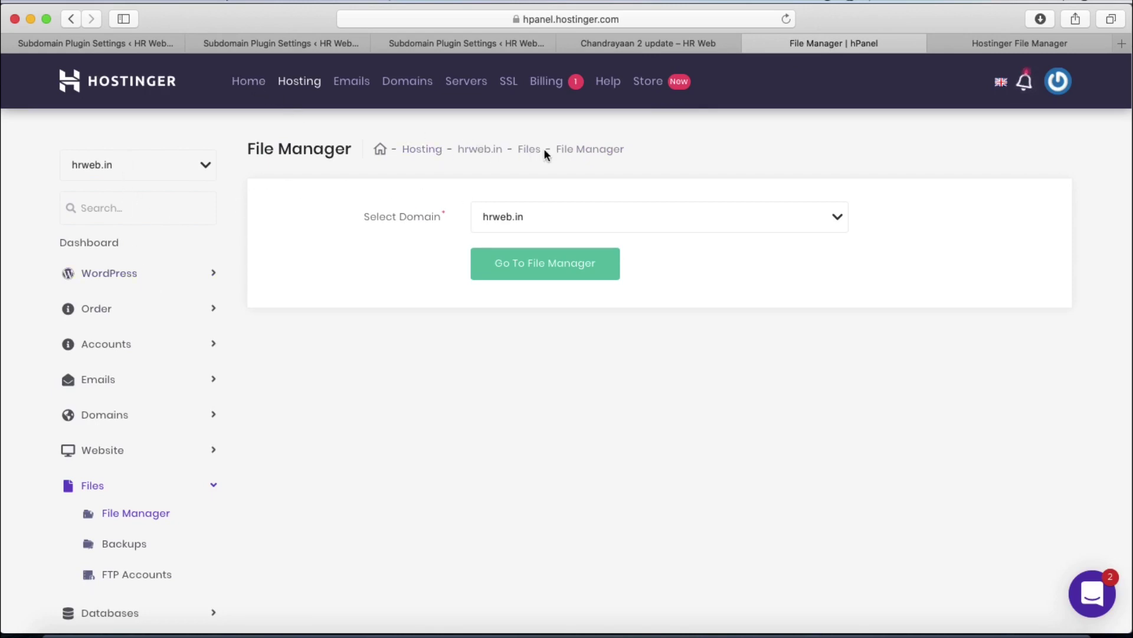
Go to the Subdomains settings of the hrweb.in hosting account
click(500, 152)
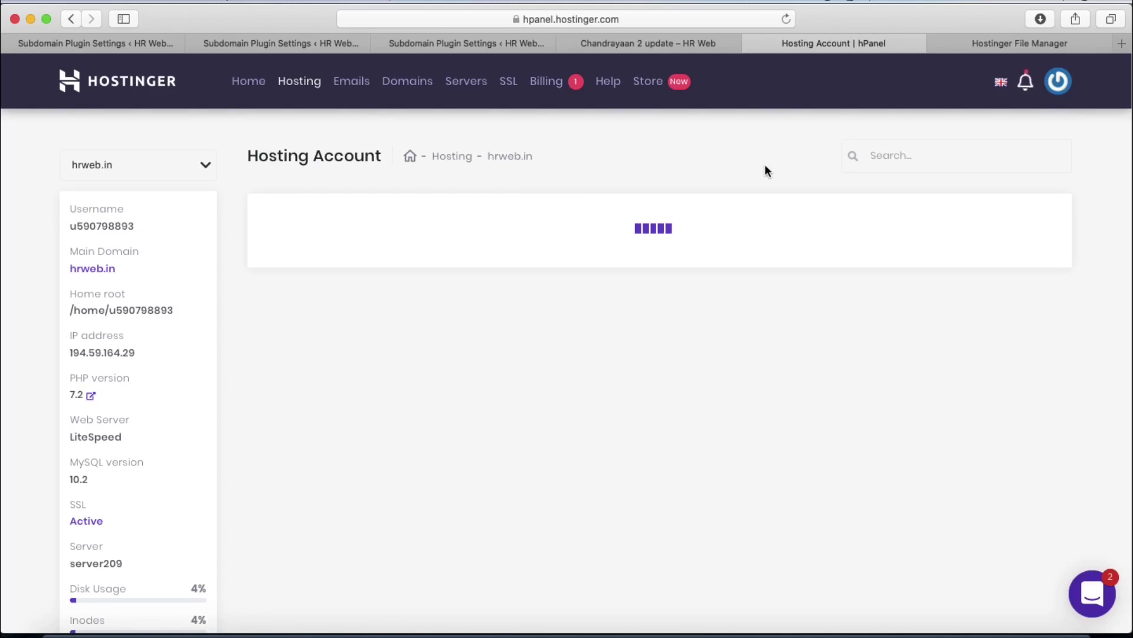
scroll(699, 236, down, 10)
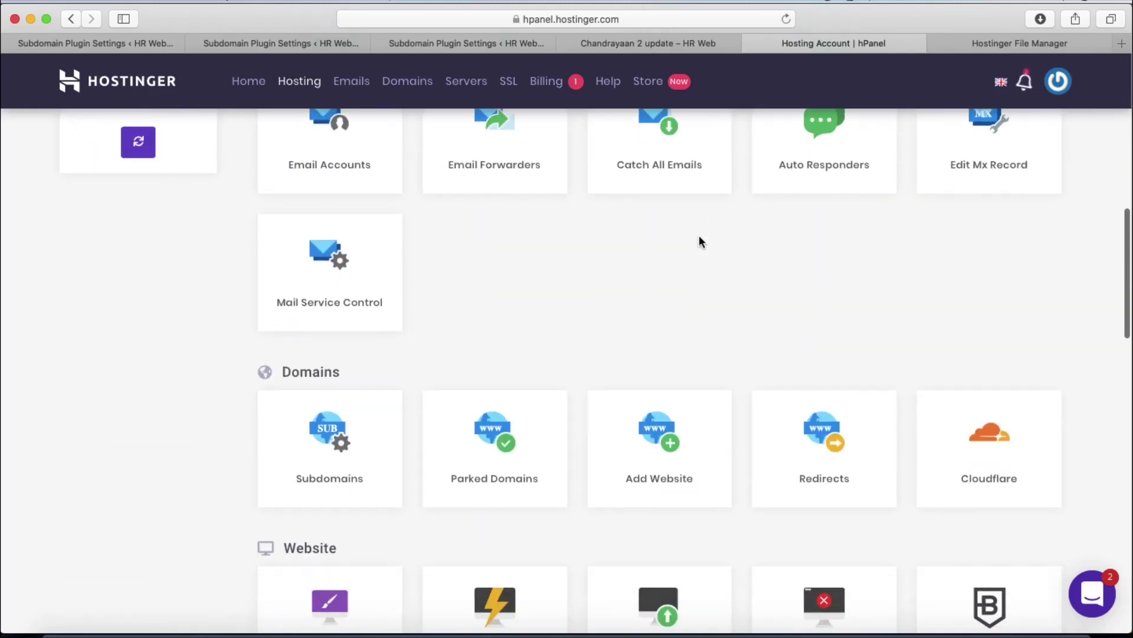
scroll(699, 239, down, 5)
click(354, 185)
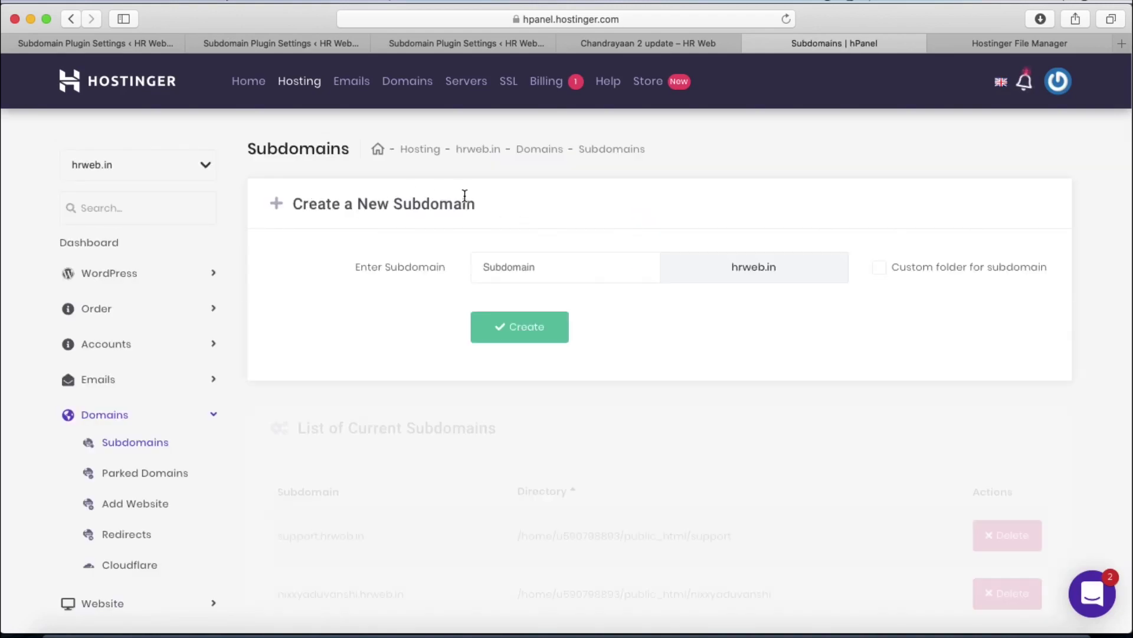
Create a * wildcard subdomain with a custom folder set to the public_html directory
click(591, 272)
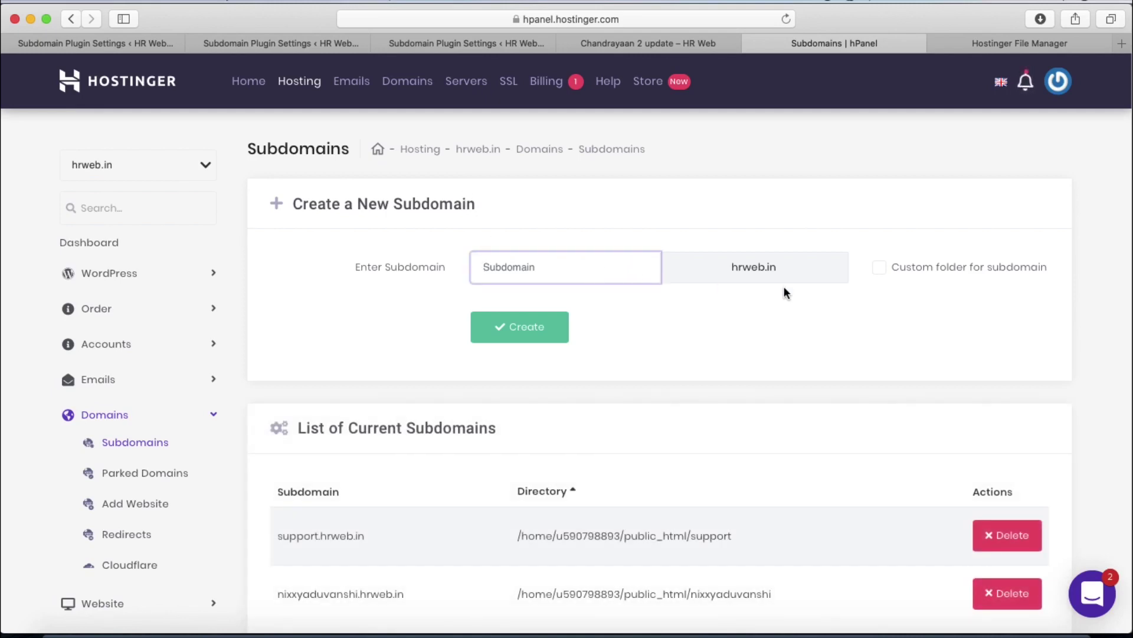
mouse_move(926, 275)
text(')
click(879, 267)
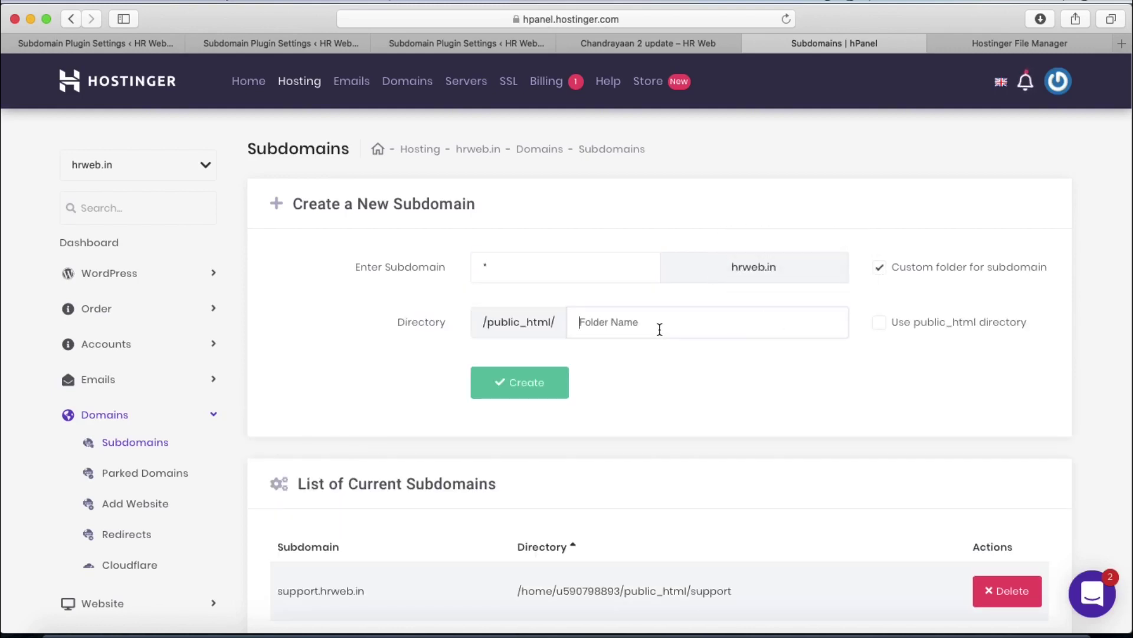
click(880, 326)
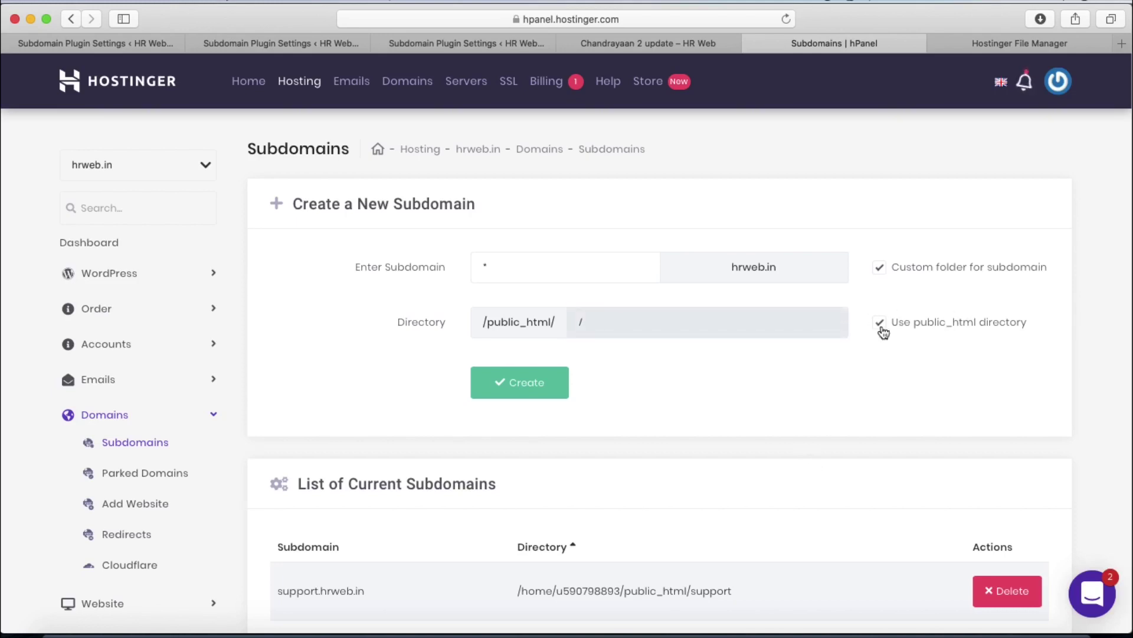
click(546, 382)
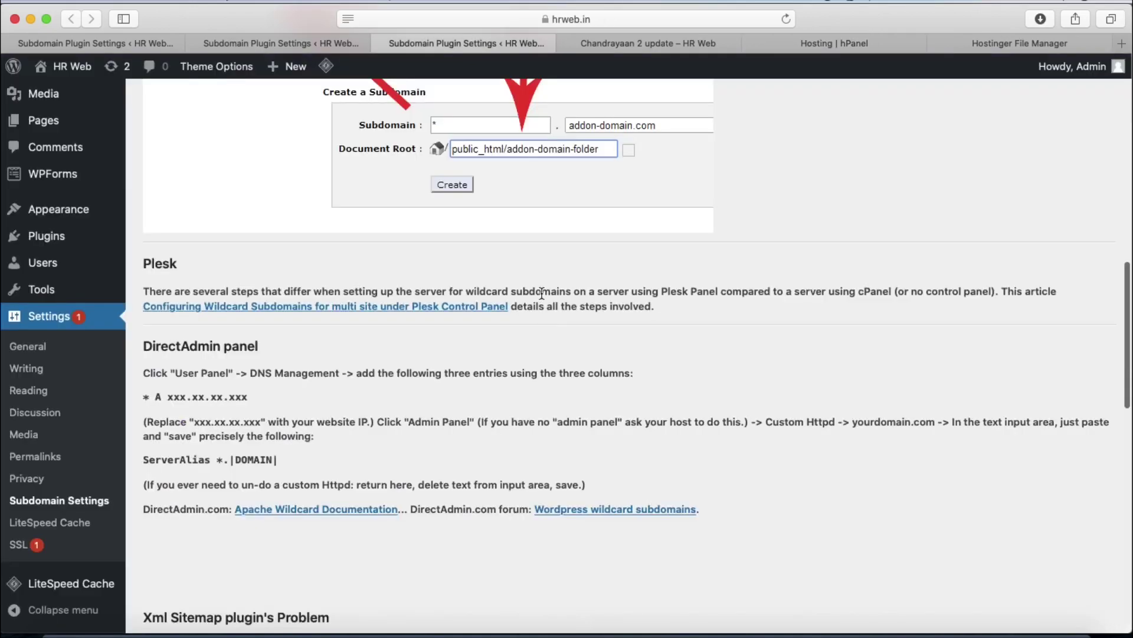
scroll(540, 289, down, 8)
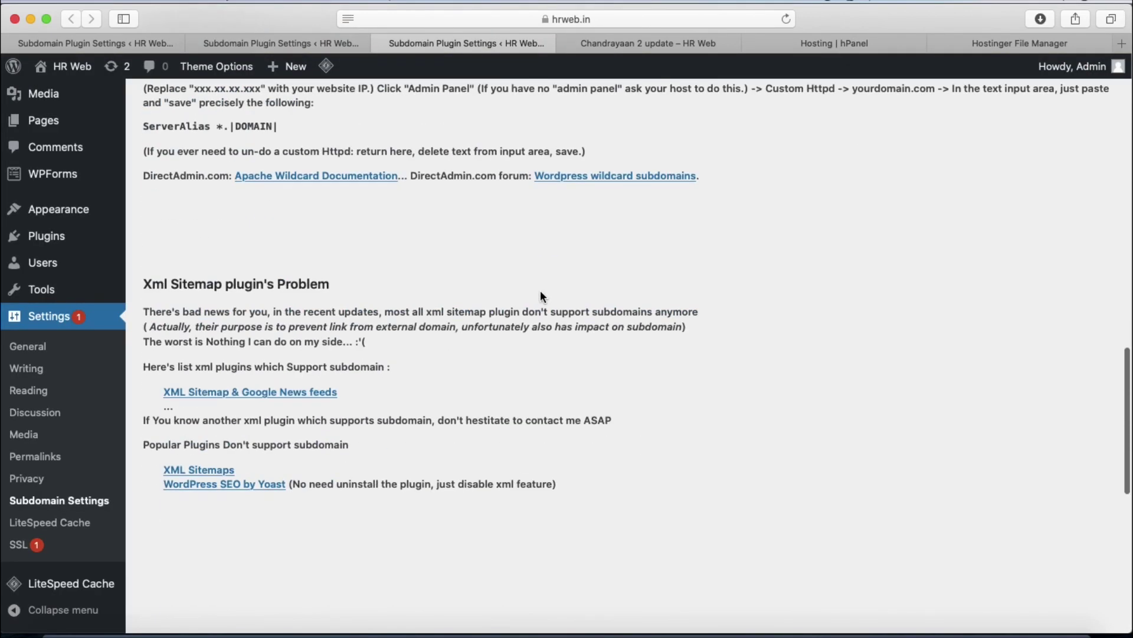
Open the XML Sitemap & Google News feeds link in a new tab and switch to it
scroll(543, 297, down, 4)
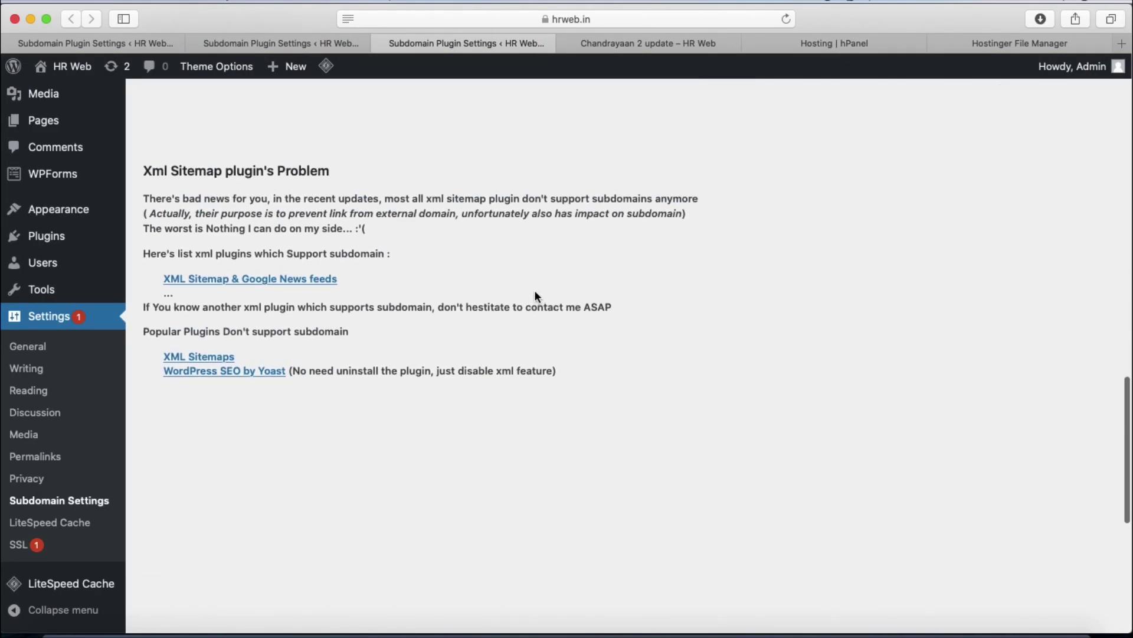
right_click(183, 284)
click(416, 292)
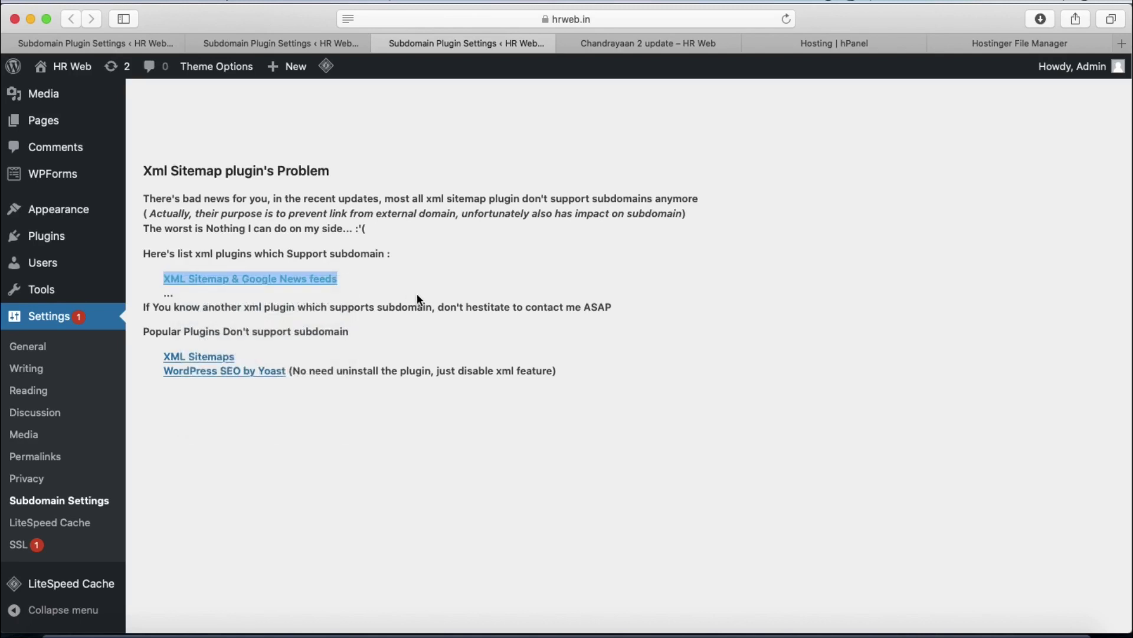
click(260, 318)
scroll(259, 317, up, 1)
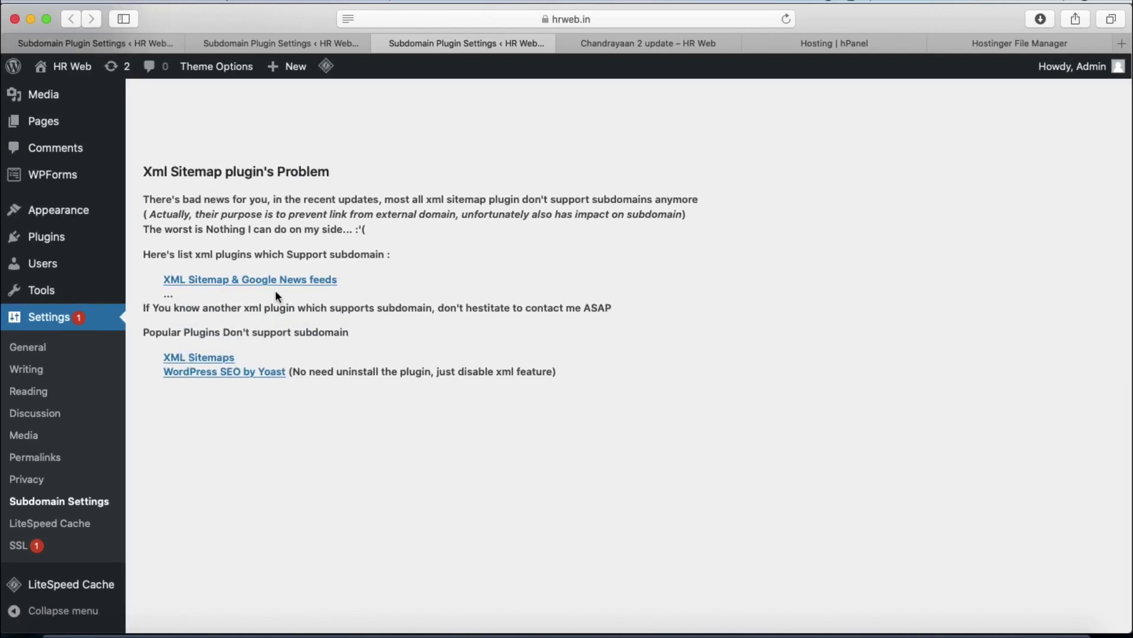
right_click(263, 276)
click(306, 286)
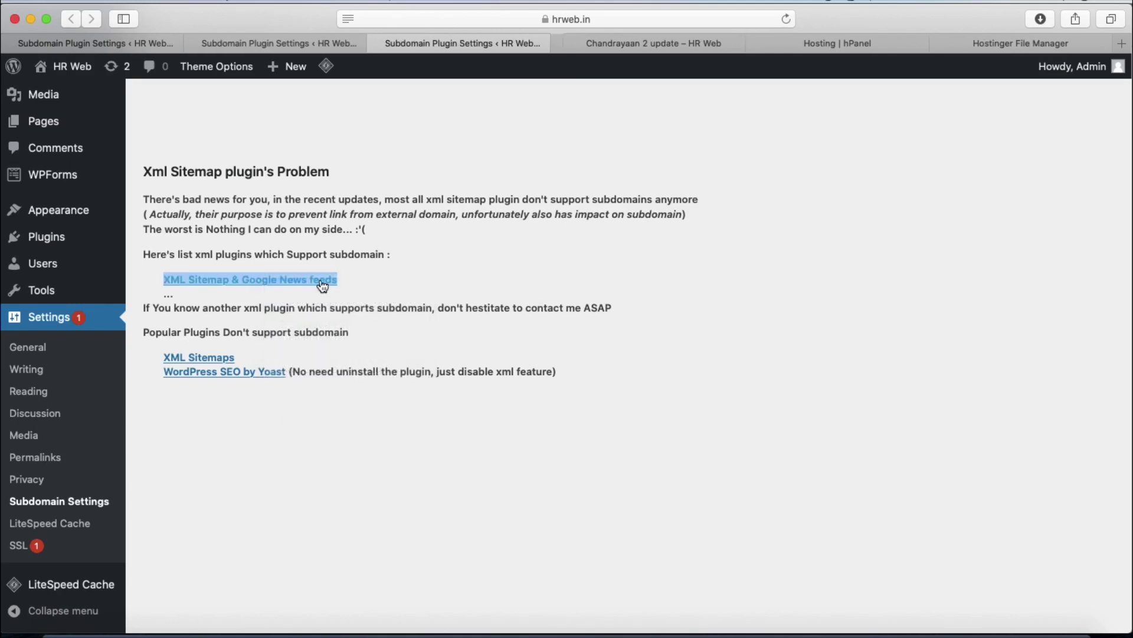
scroll(511, 155, up, 1)
click(542, 45)
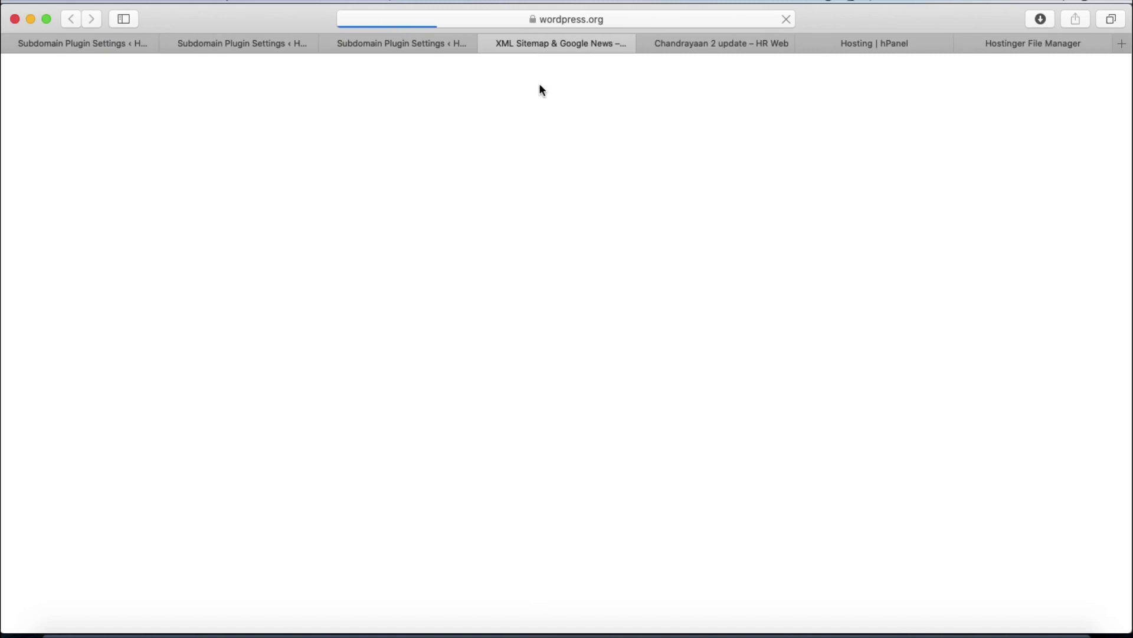
Review the XML Sitemap & Google News plugin page on wordpress.org, then go back to Subdomain Settings
scroll(409, 235, down, 5)
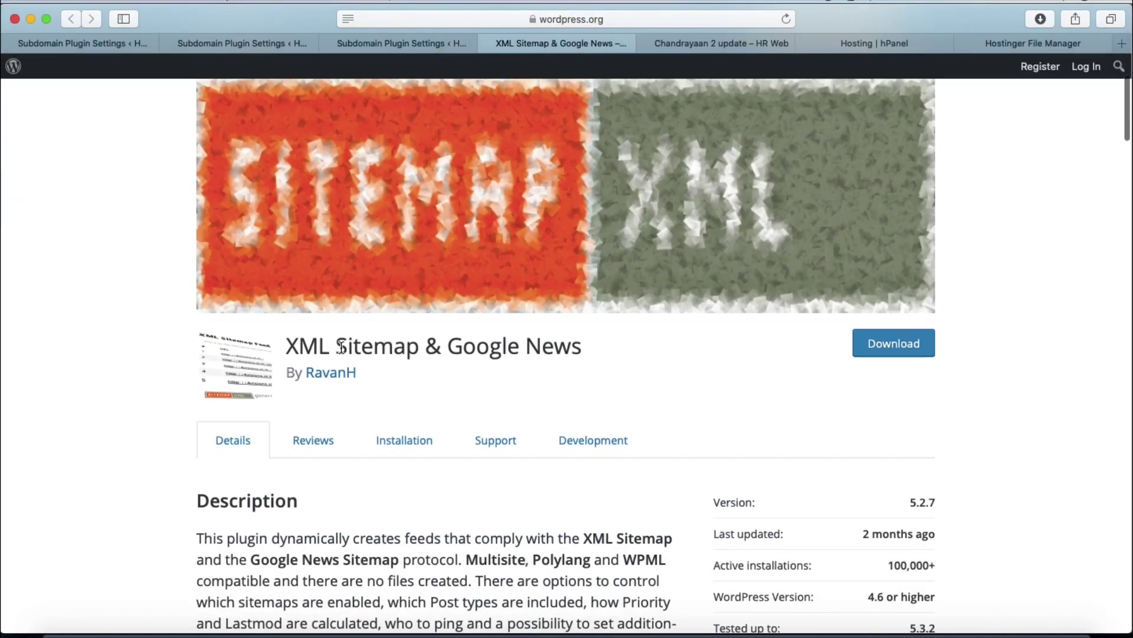
mouse_move(305, 343)
mouse_down()
mouse_move(581, 347)
mouse_move(288, 336)
mouse_up()
key(super+c)
click(584, 348)
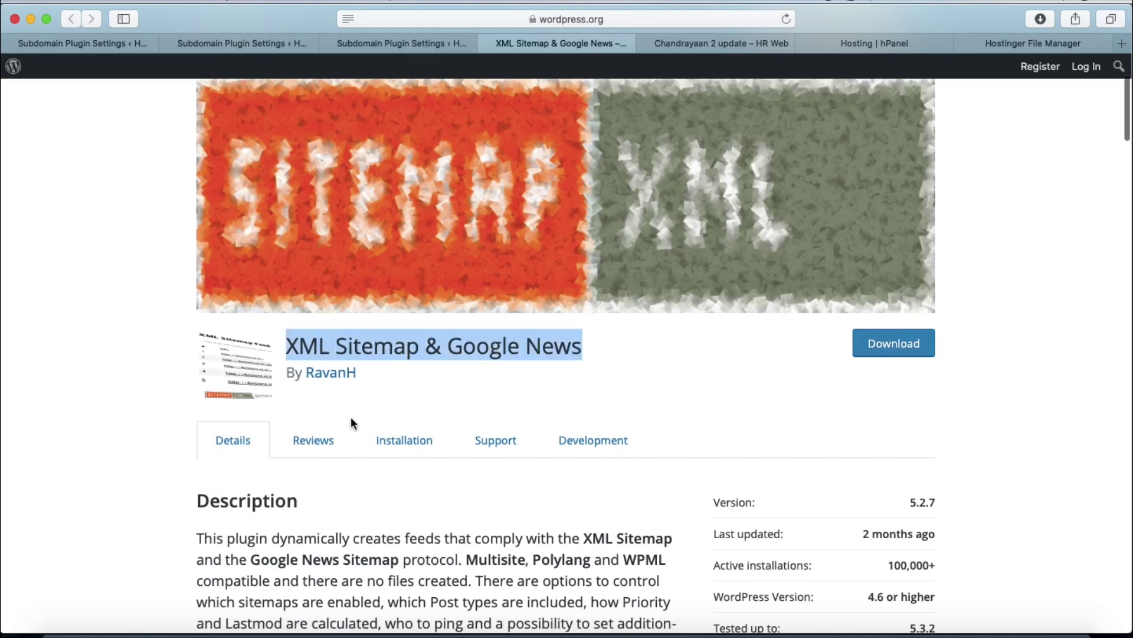
click(79, 41)
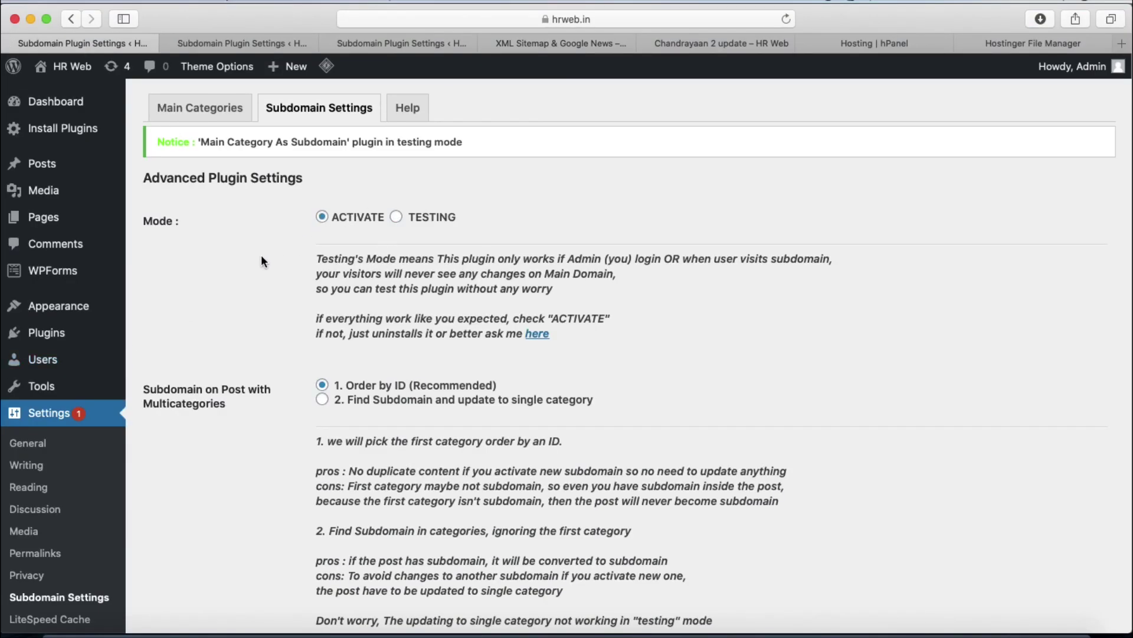
Save the subdomain plugin settings with Mode on ACTIVATE, then view the Main Categories page
scroll(264, 261, down, 6)
scroll(264, 260, up, 1)
scroll(264, 260, down, 3)
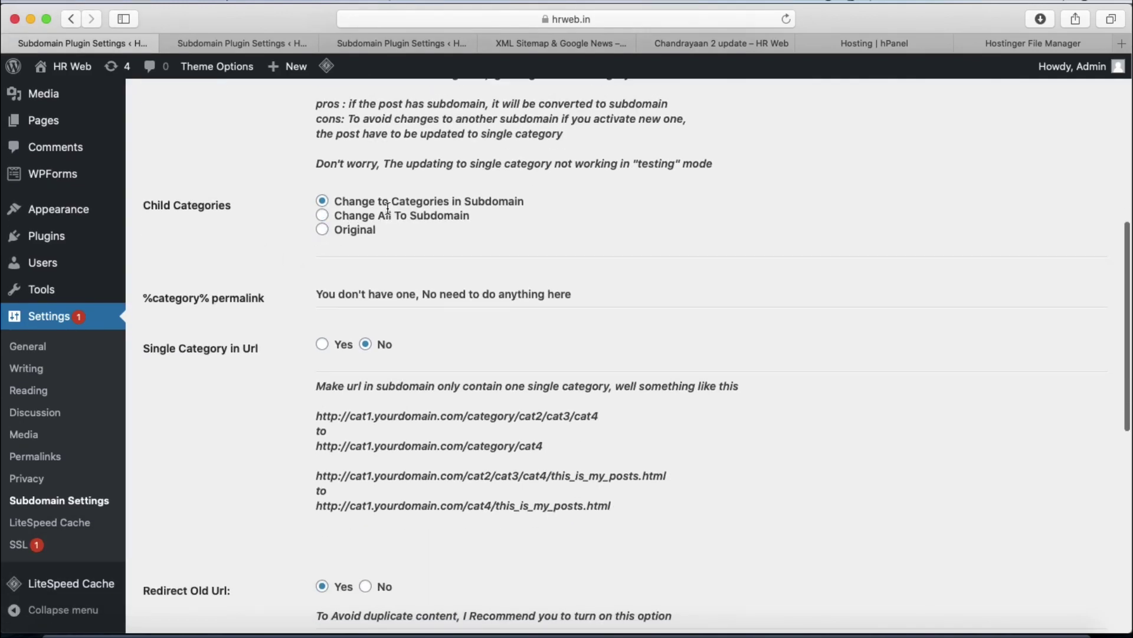
scroll(307, 249, down, 4)
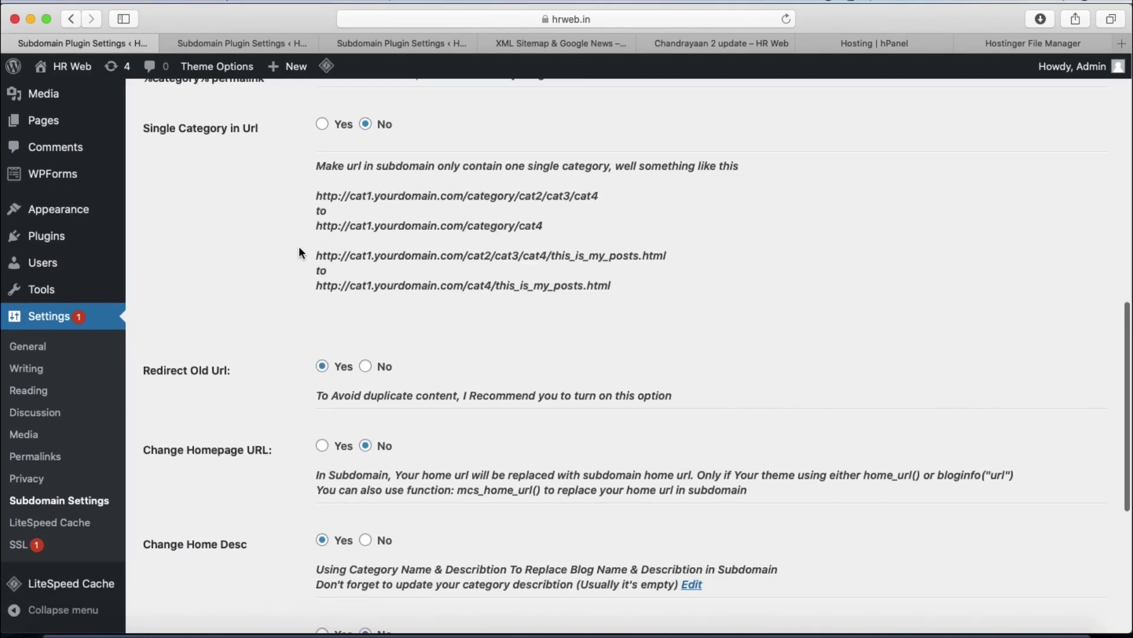
scroll(302, 196, down, 3)
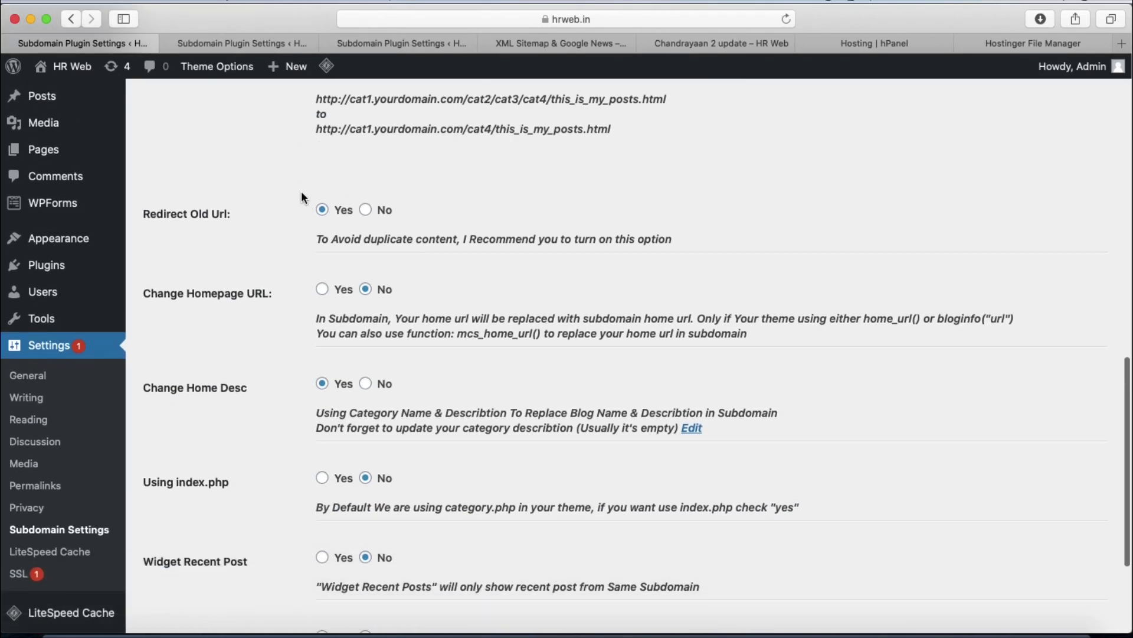
scroll(301, 195, down, 1)
scroll(291, 277, down, 2)
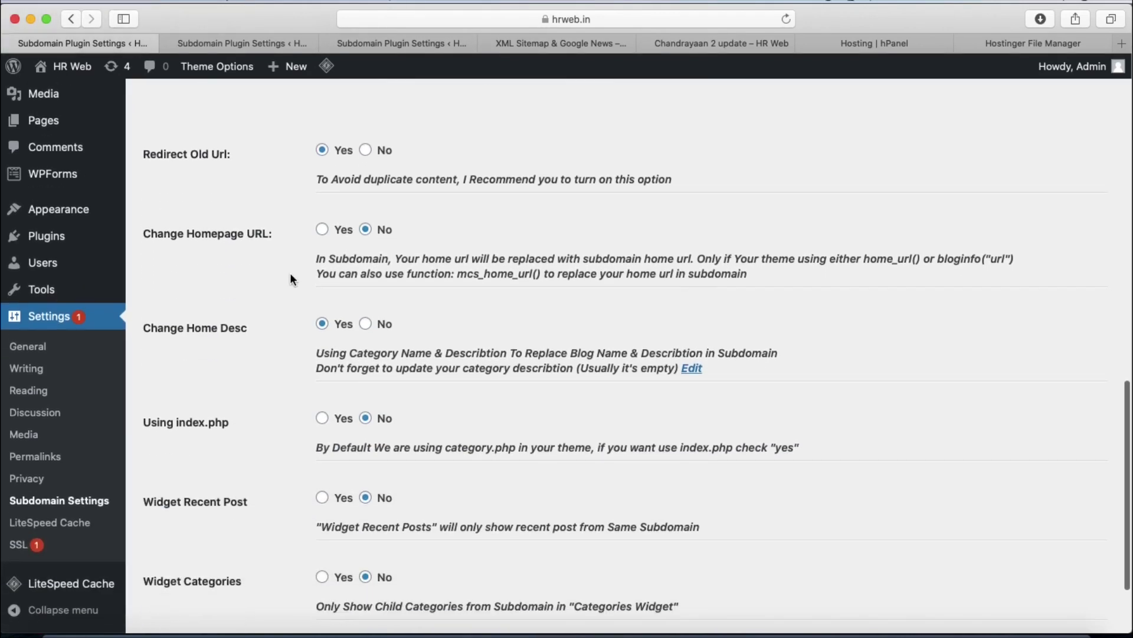
scroll(289, 260, down, 3)
click(199, 552)
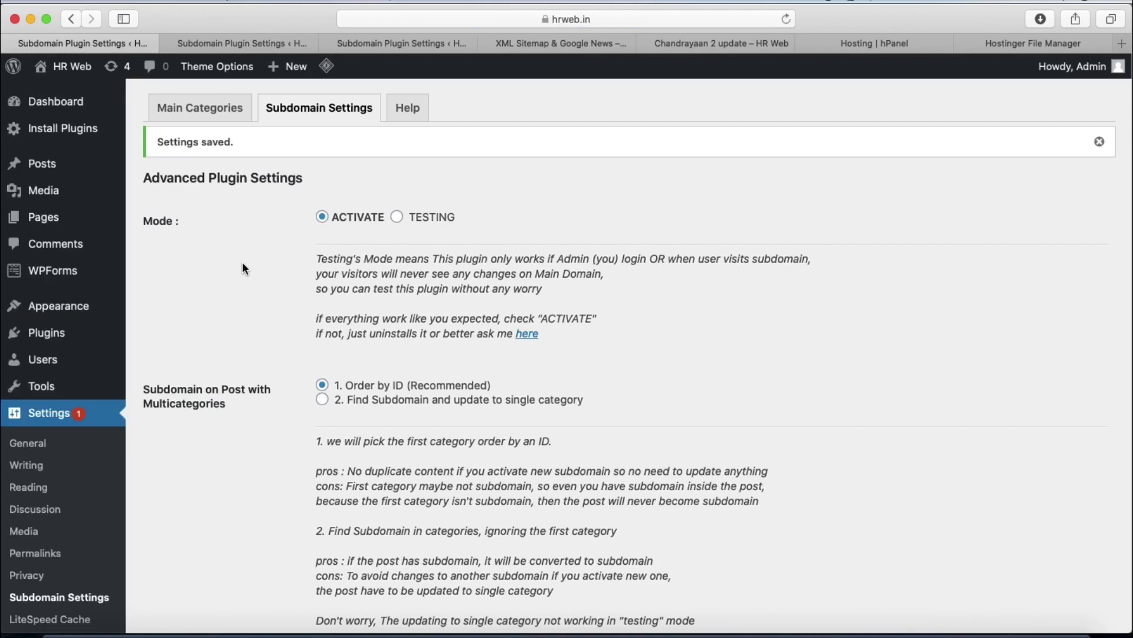
click(212, 97)
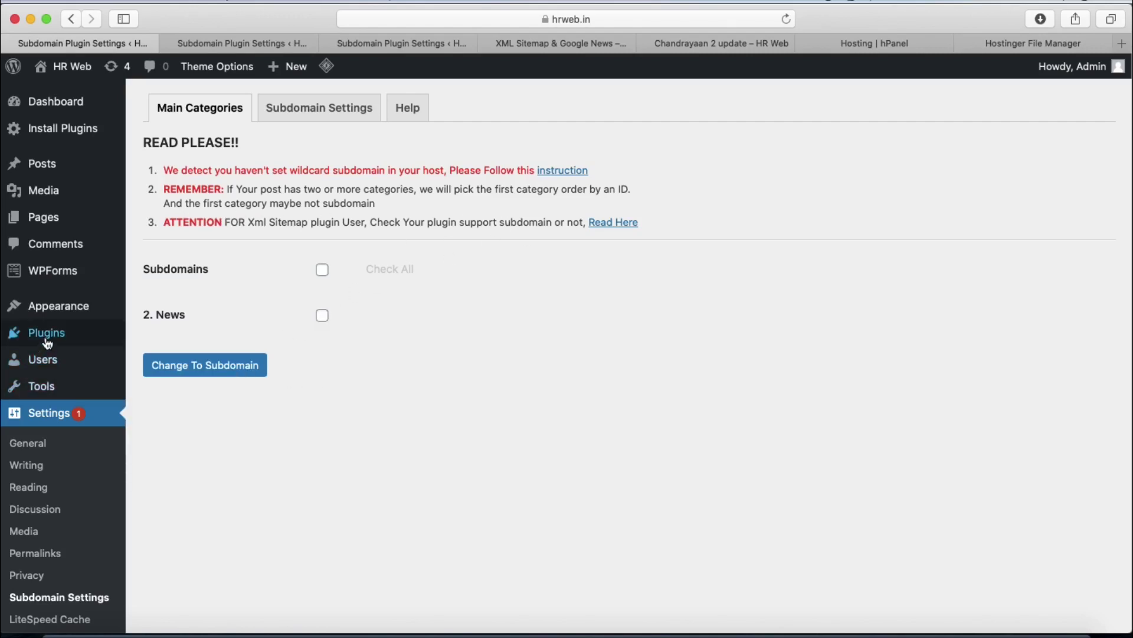
Search Add New plugins for 'XML Sitemap & Google News' and verify its author on wordpress.org
click(171, 358)
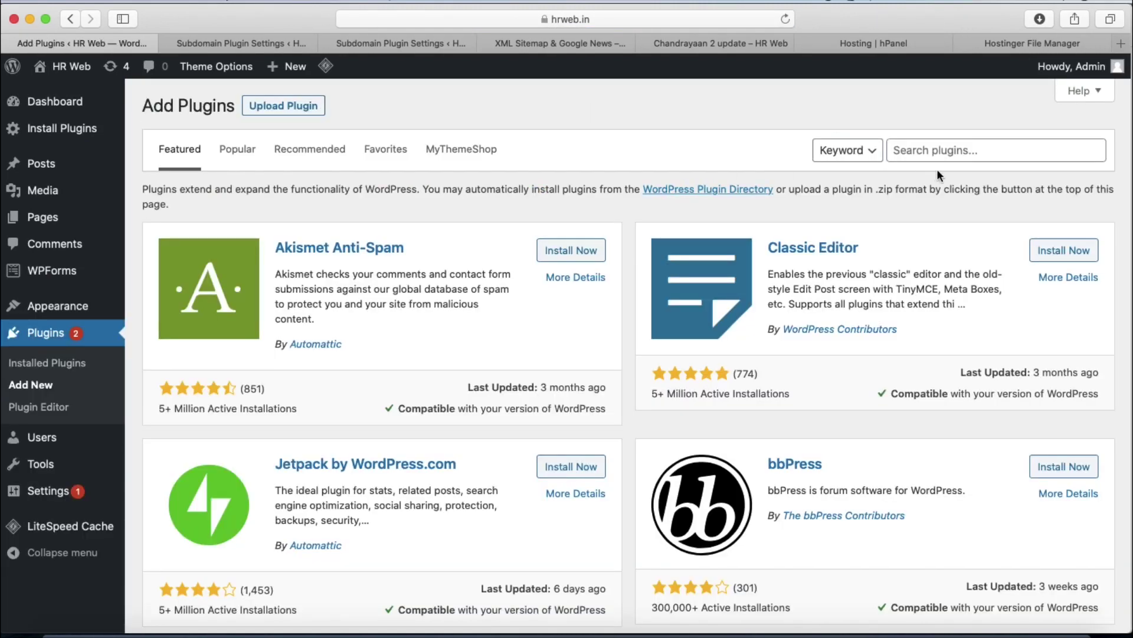
click(942, 155)
key(super+v)
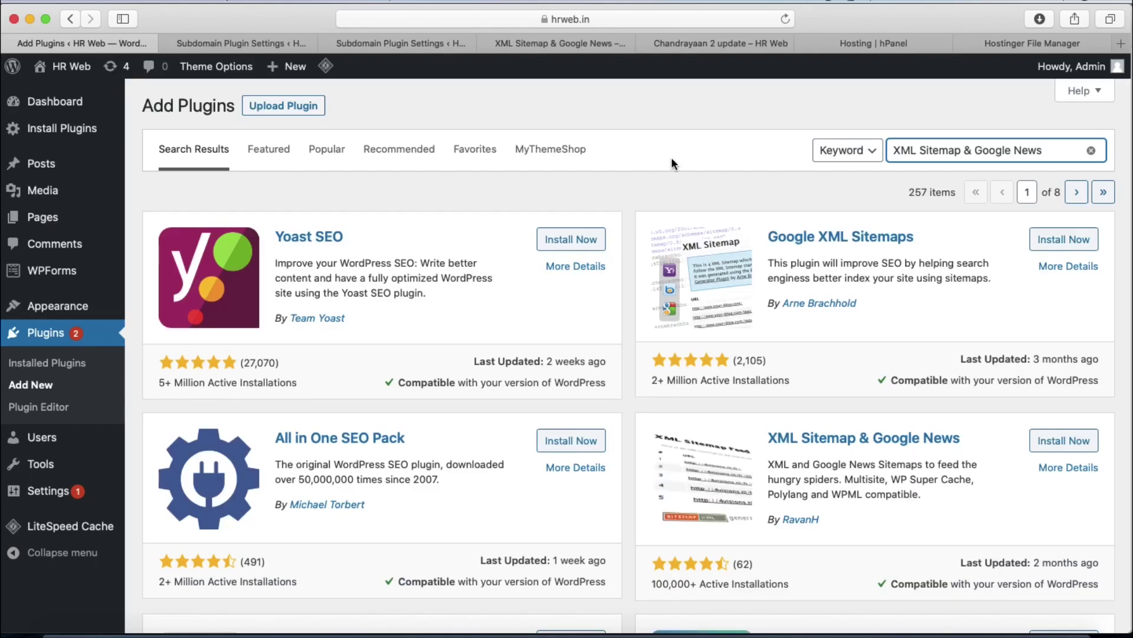
scroll(856, 242, down, 3)
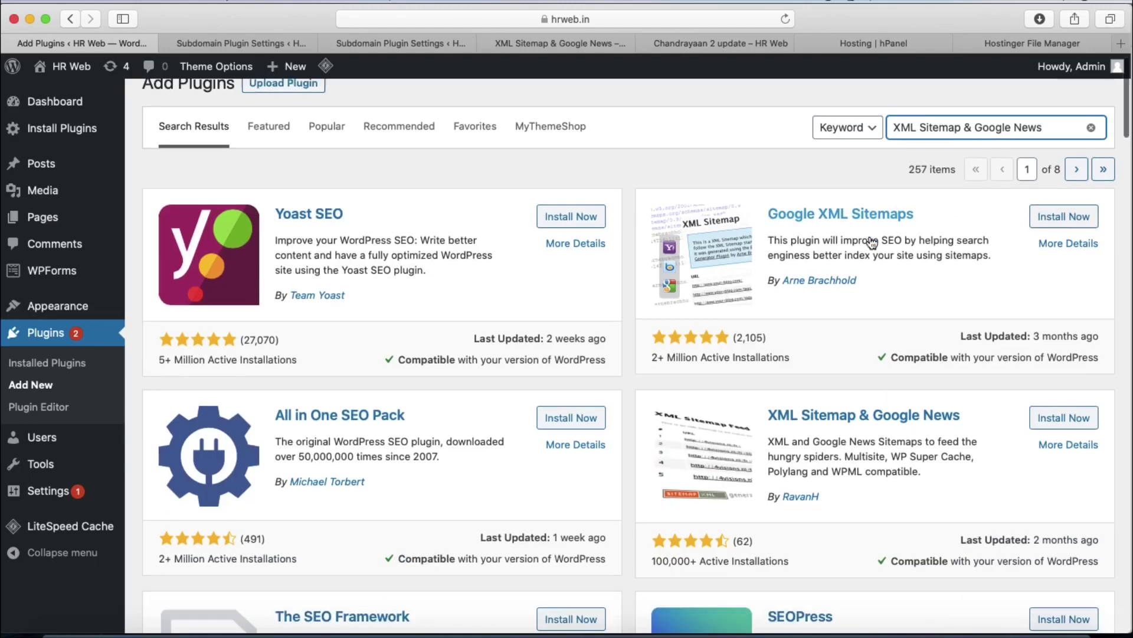
drag(869, 342, 774, 342)
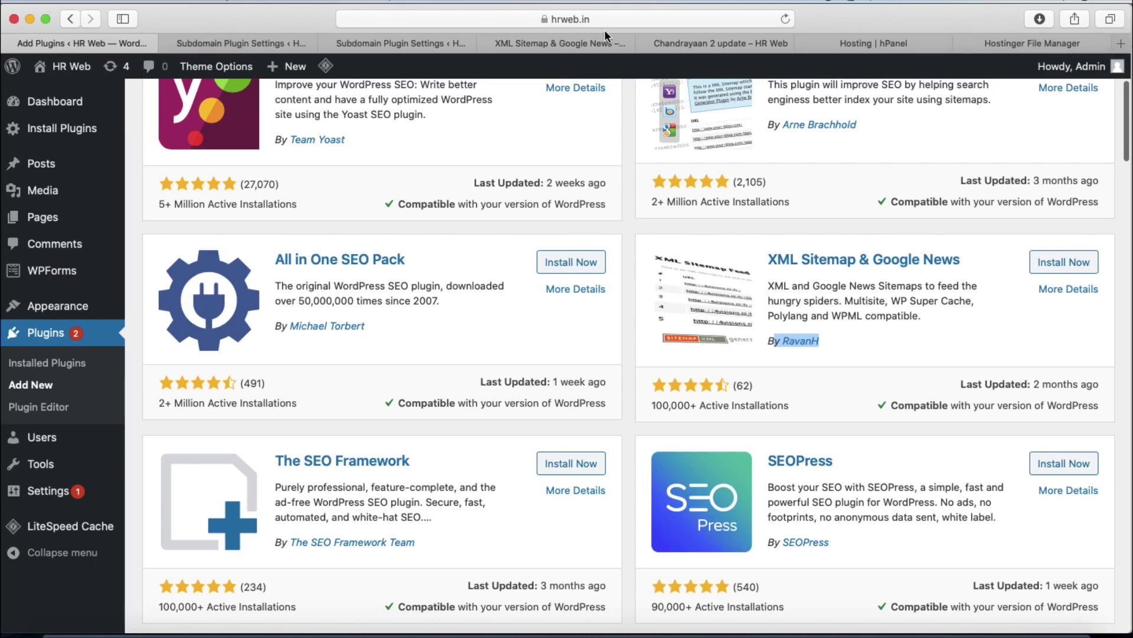
click(553, 45)
drag(361, 373, 281, 373)
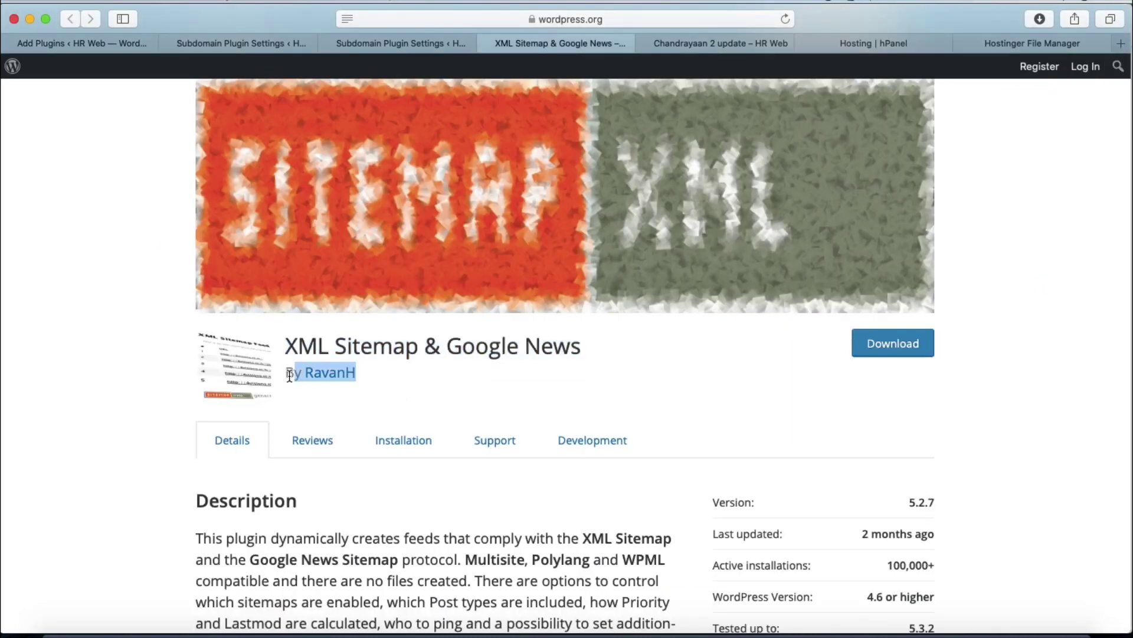
click(133, 44)
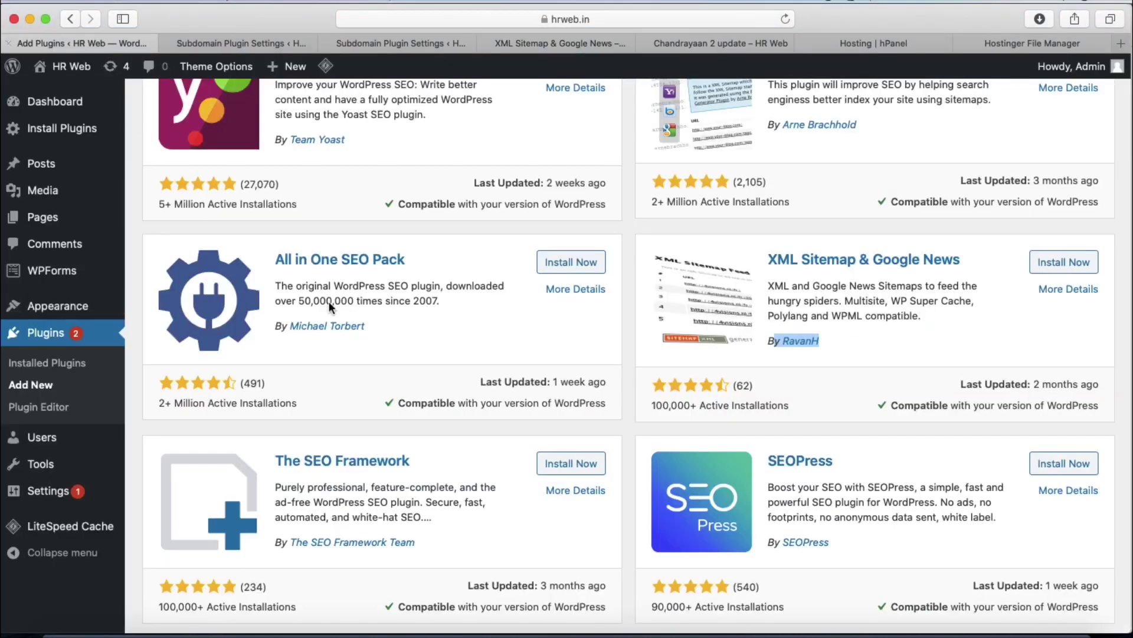
Install and activate the XML Sitemap & Google News plugin
click(1074, 264)
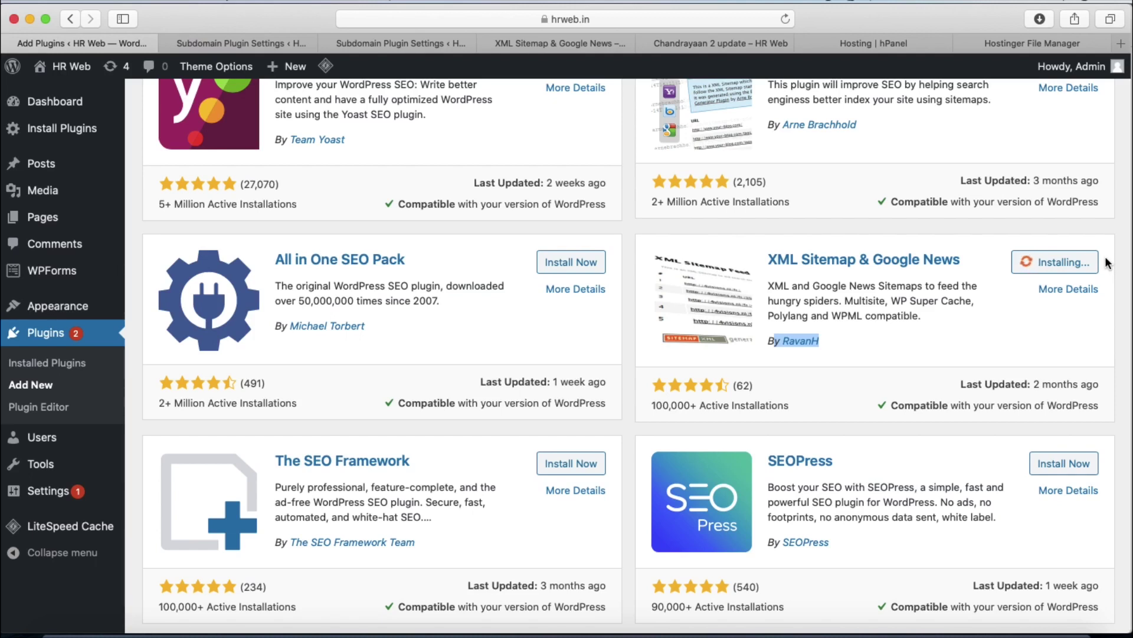
click(1122, 264)
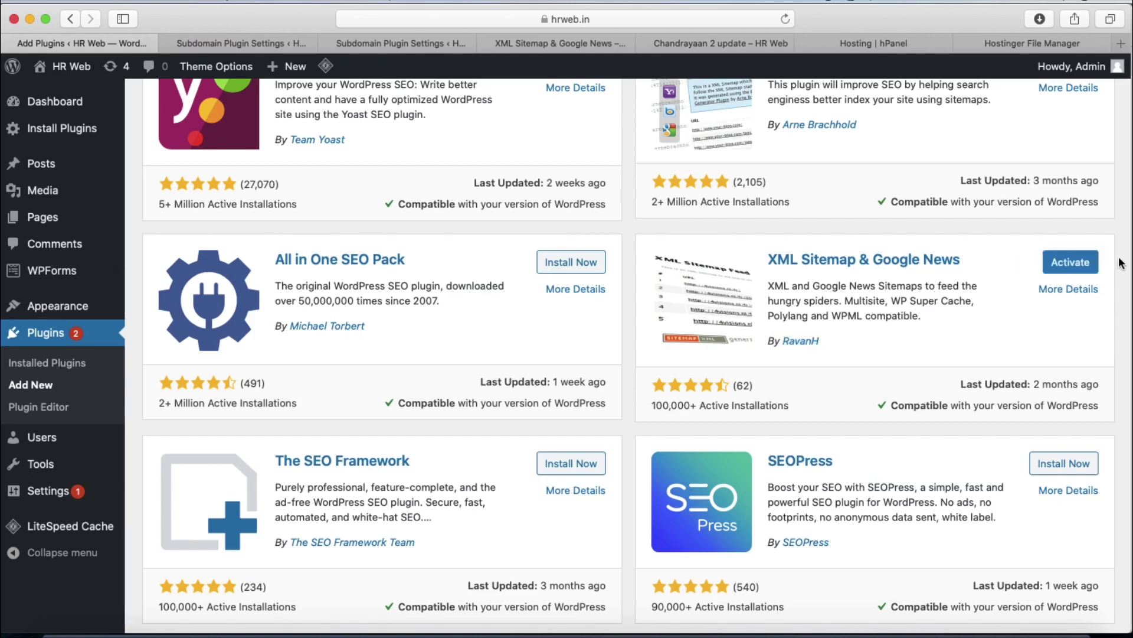
click(1093, 264)
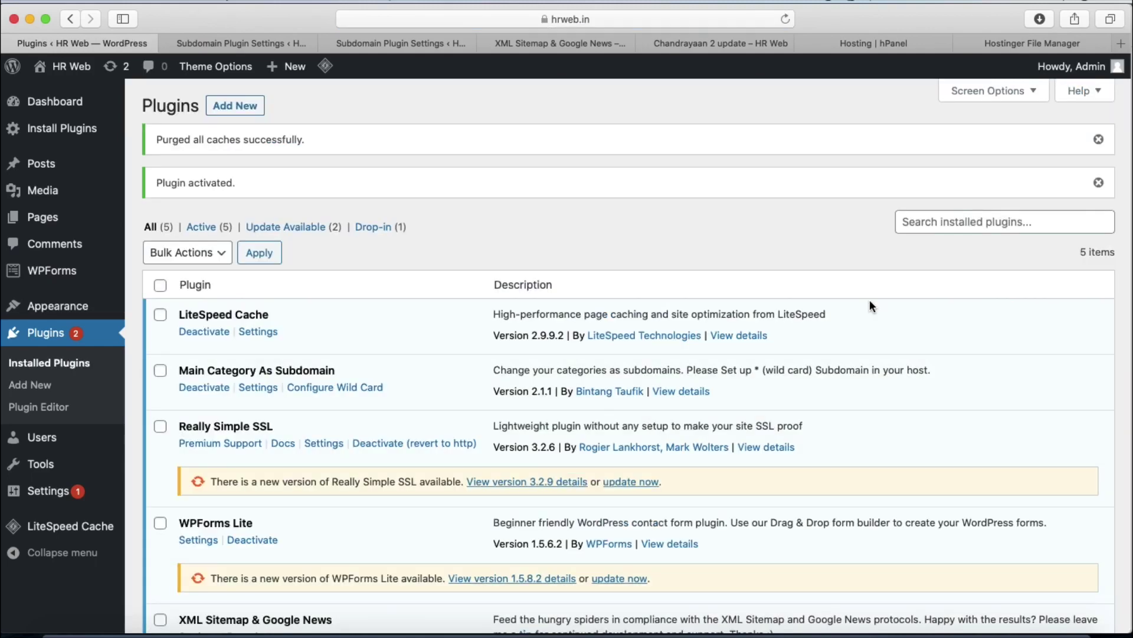
Open the XML Sitemap & Google News settings from the installed plugins list
scroll(671, 425, down, 5)
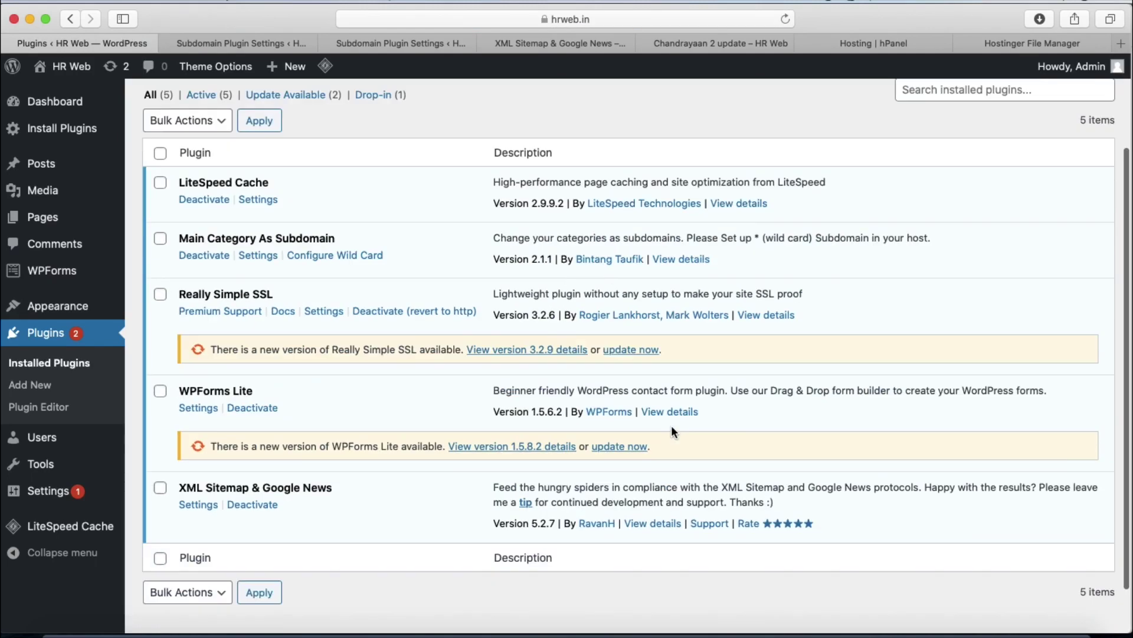
scroll(671, 425, up, 4)
scroll(672, 423, down, 3)
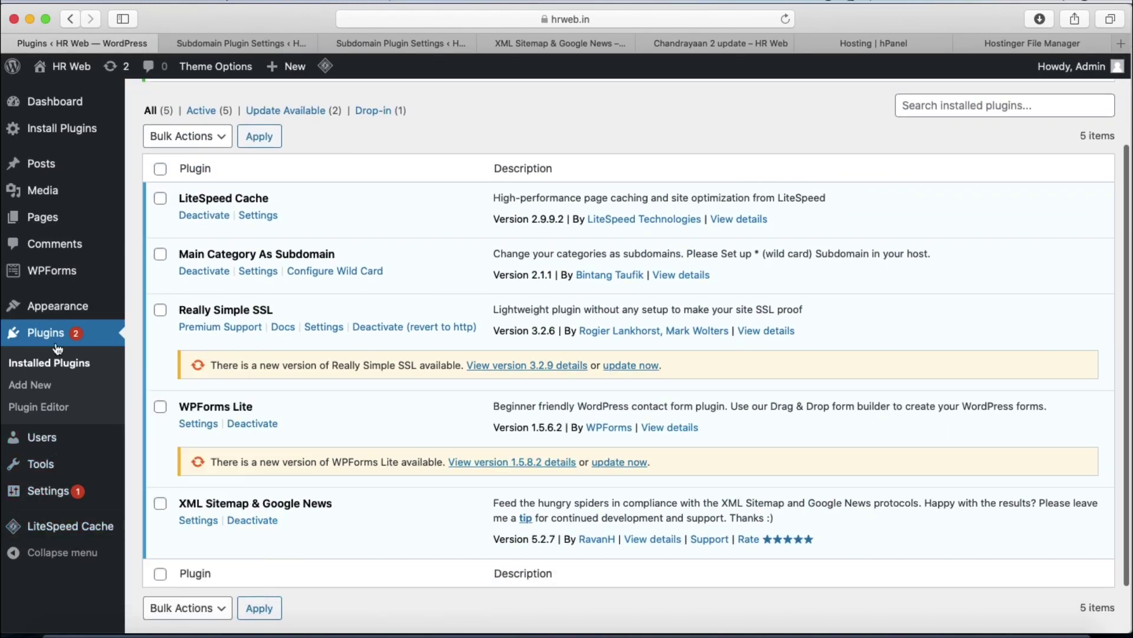
mouse_move(56, 463)
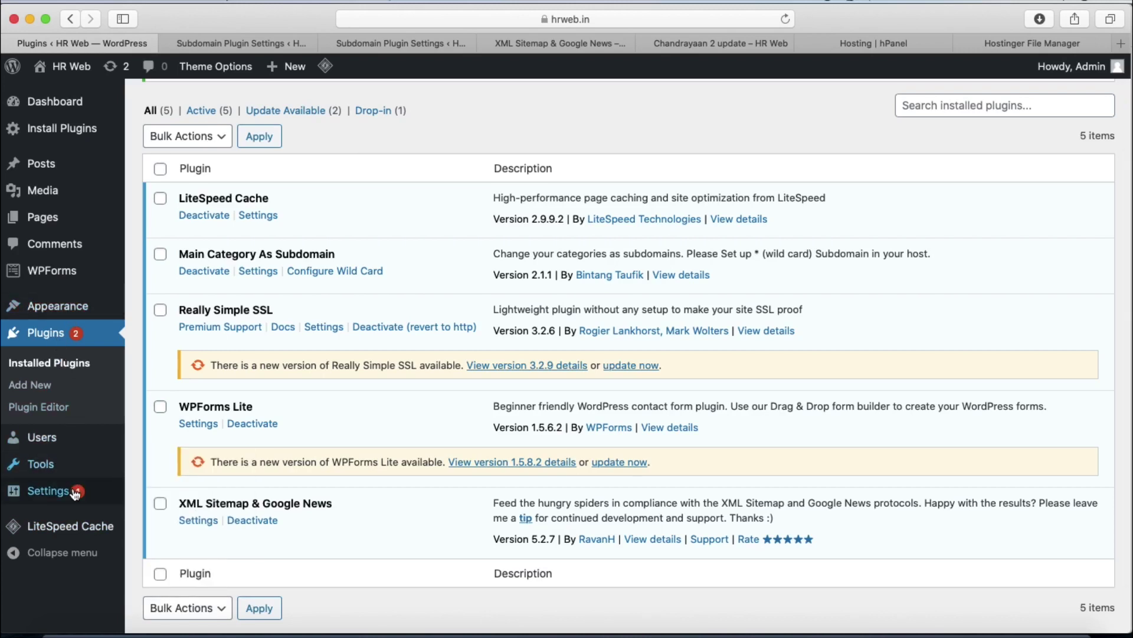
mouse_move(75, 497)
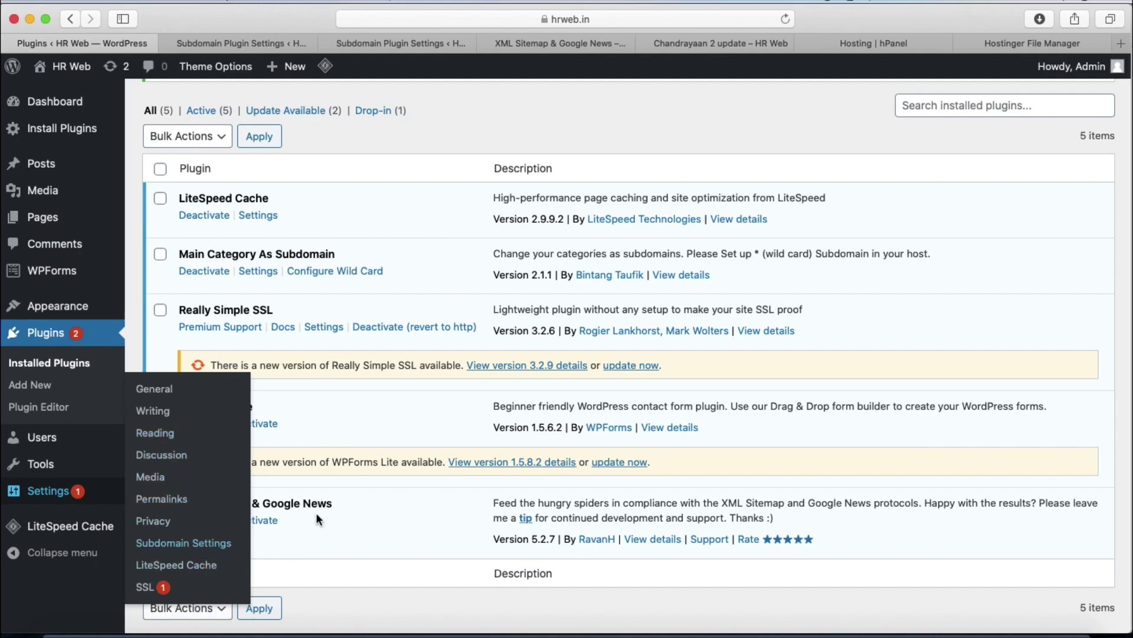
click(188, 521)
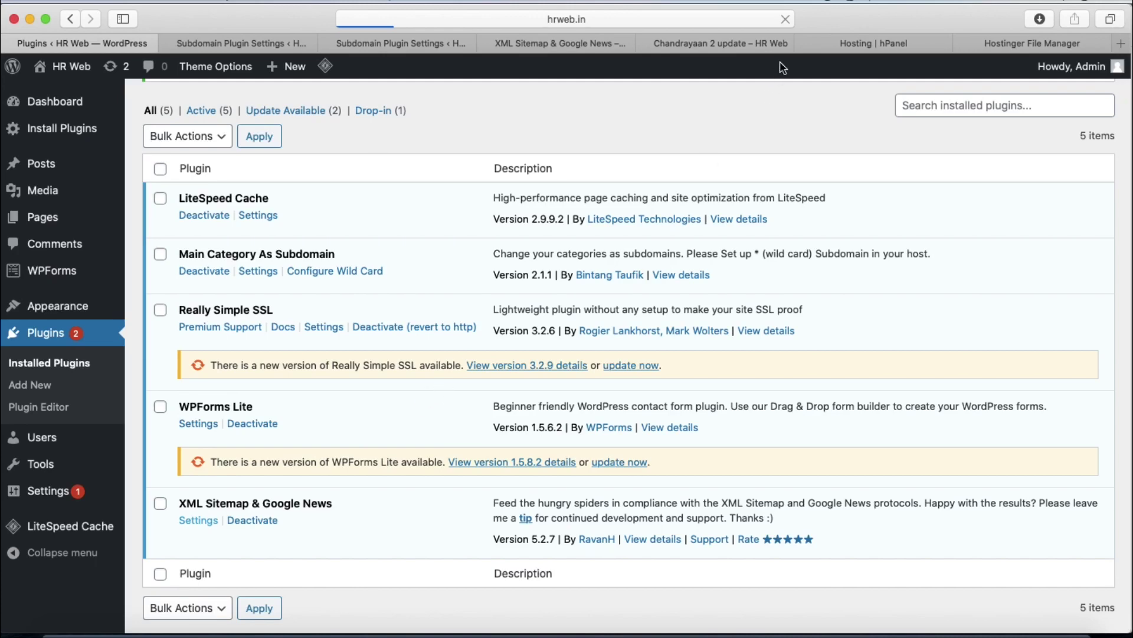
Open the XML Sitemap Index view in a new tab, check hrweb.in/sitemap.xml, then close it
scroll(772, 122, down, 5)
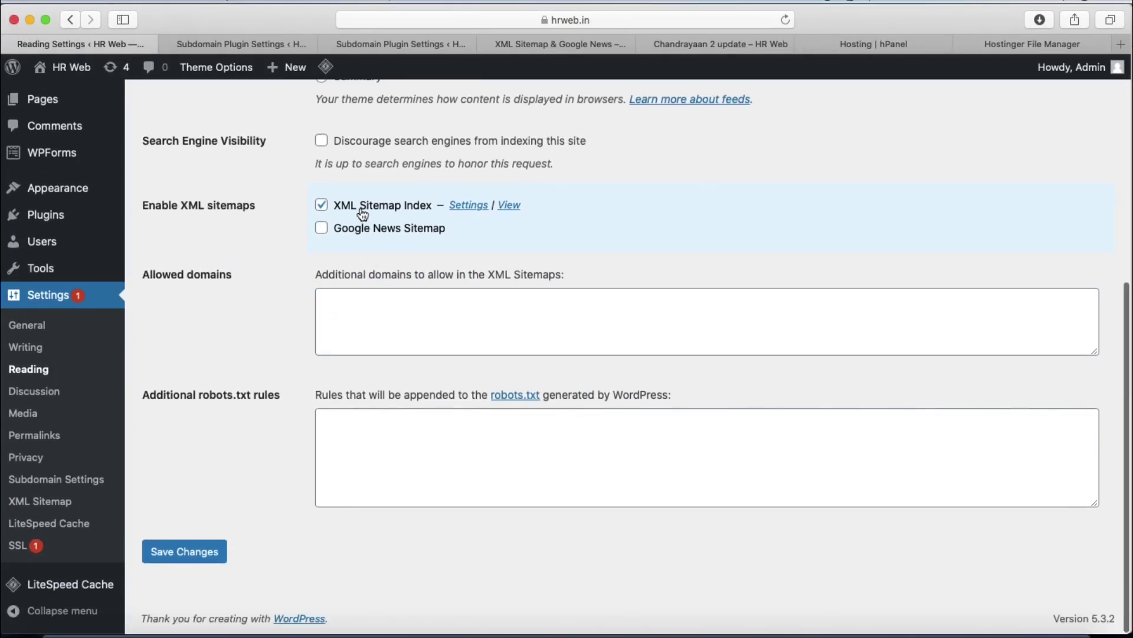
right_click(511, 207)
click(527, 210)
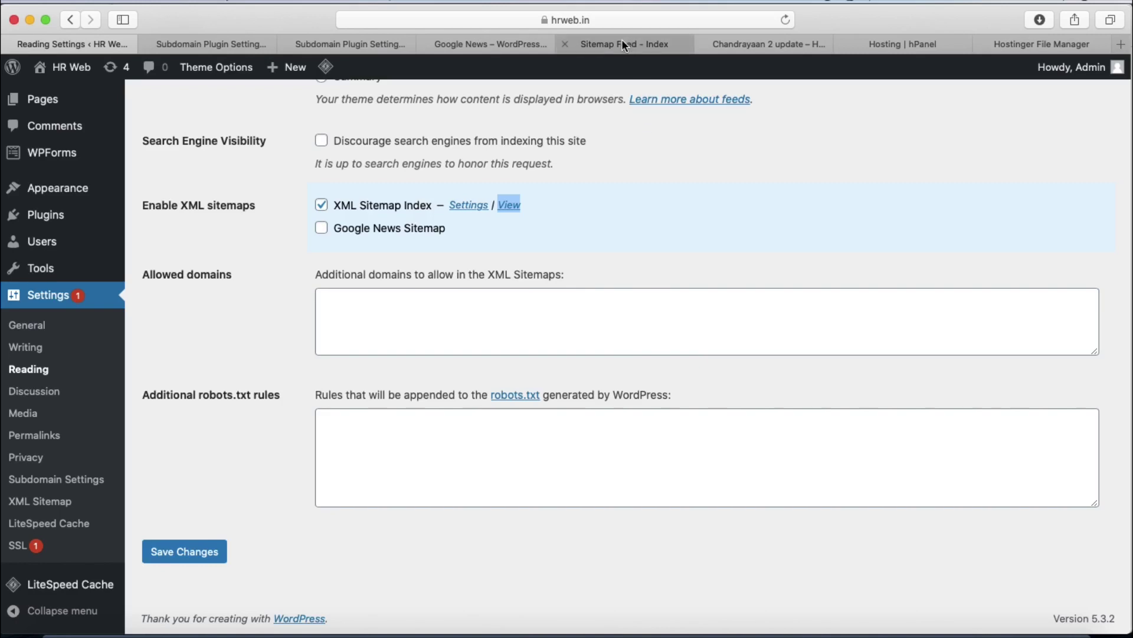
click(623, 43)
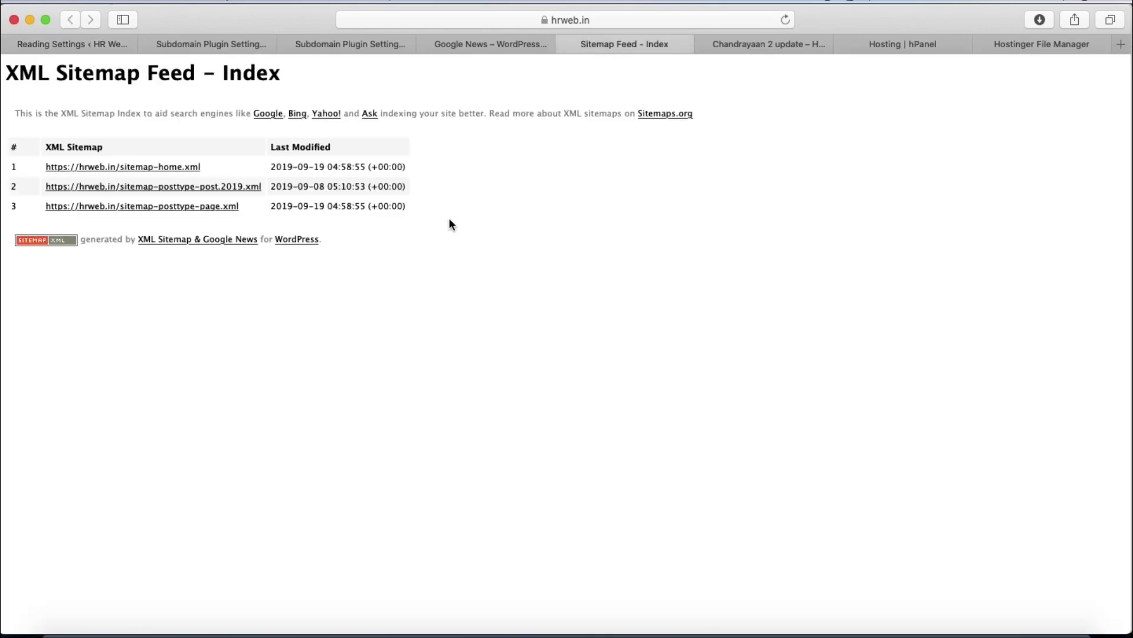
click(614, 22)
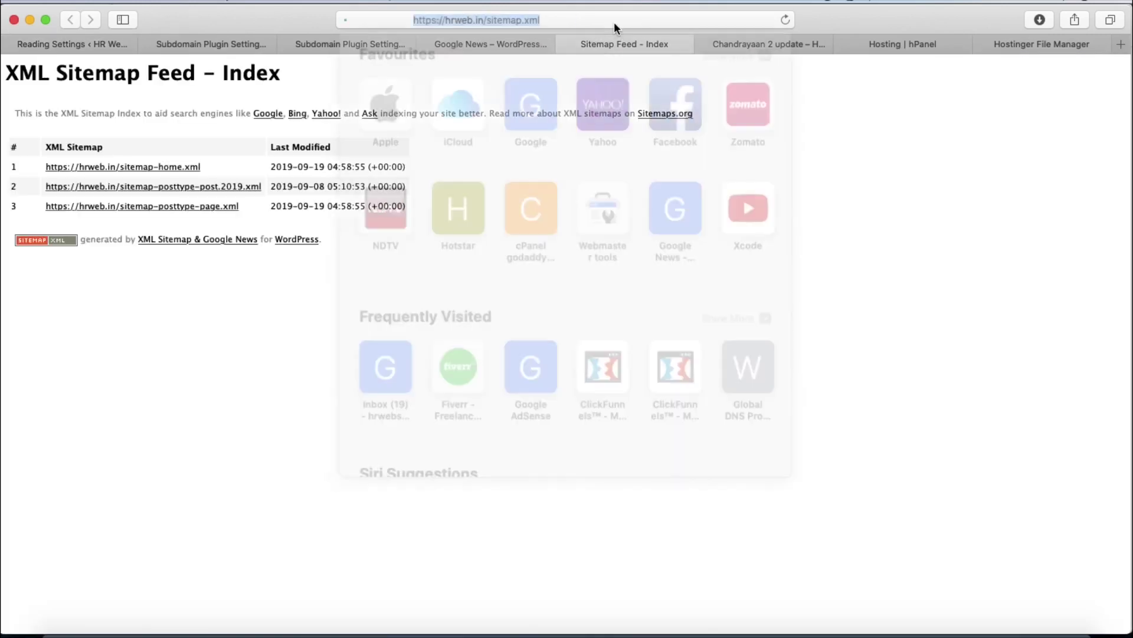
click(435, 20)
double_click(457, 20)
click(456, 20)
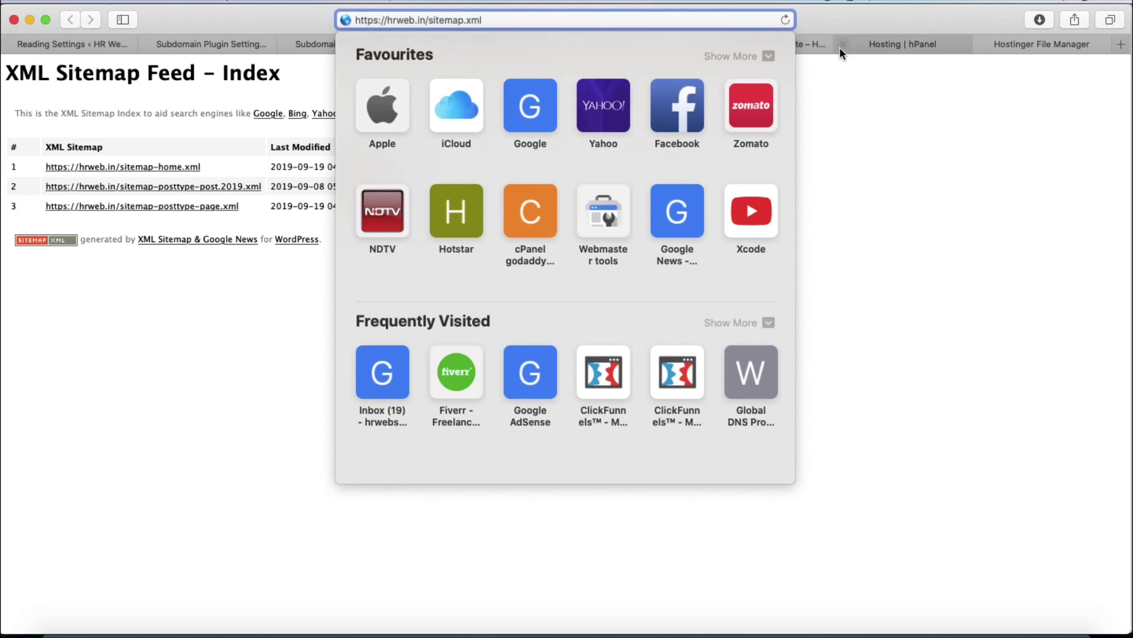
click(137, 336)
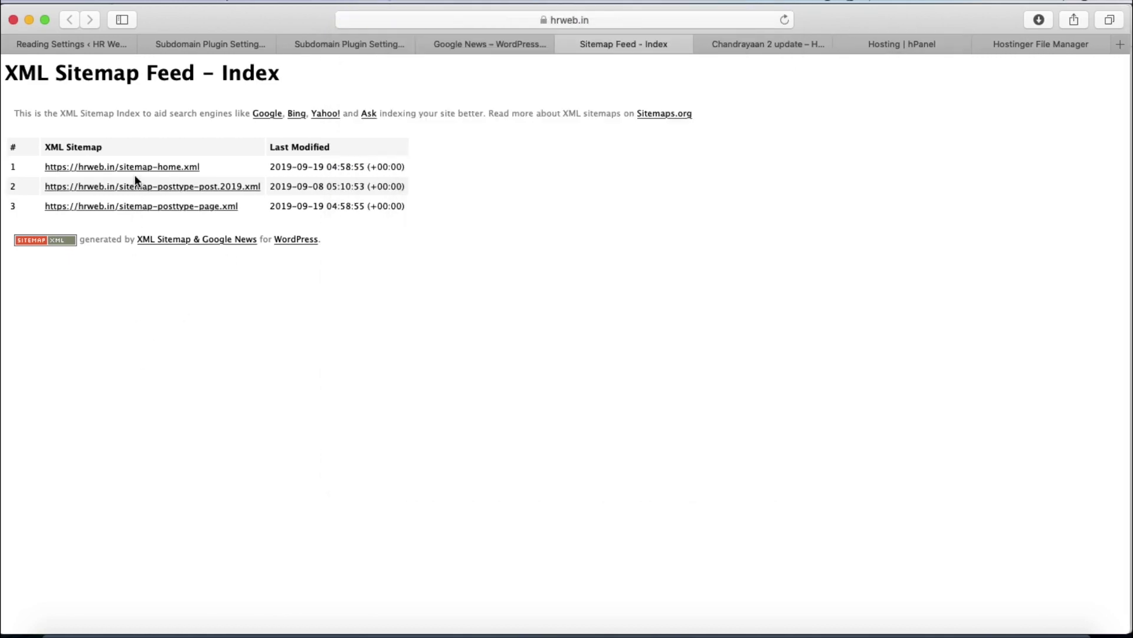
click(565, 45)
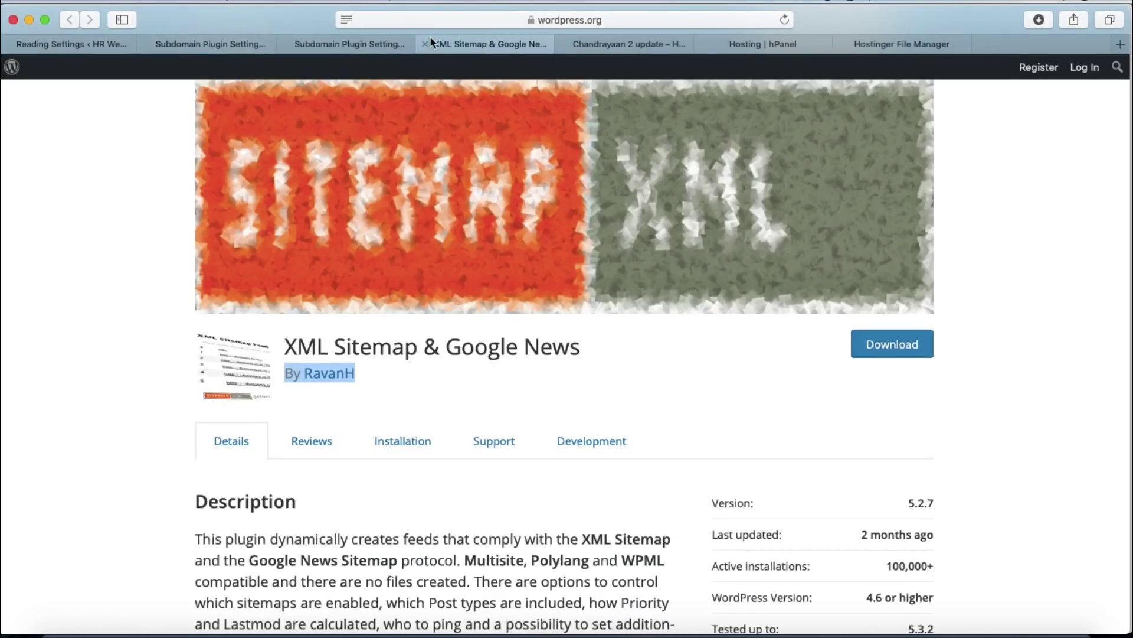
Close the duplicate Subdomain Settings tabs and return to Reading Settings
click(325, 44)
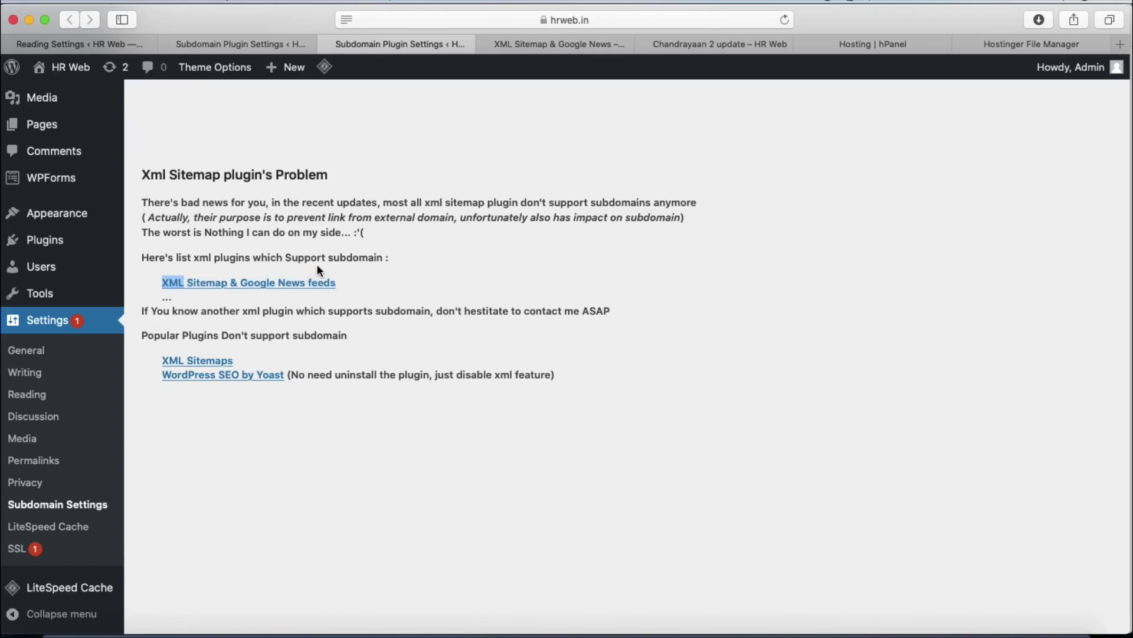
click(326, 44)
click(254, 43)
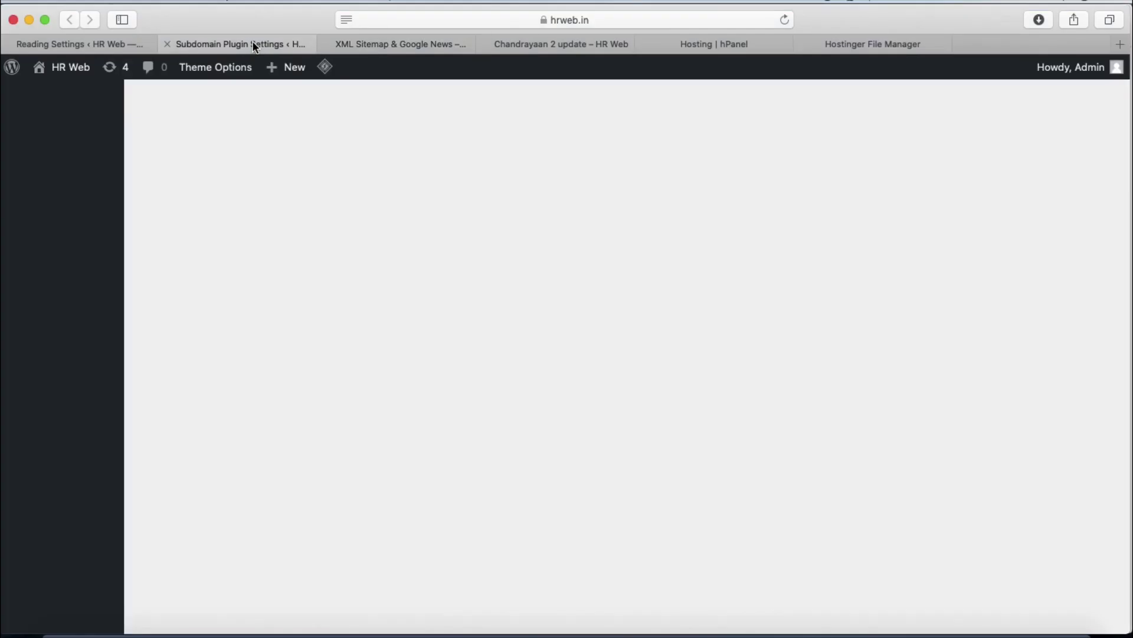
click(167, 44)
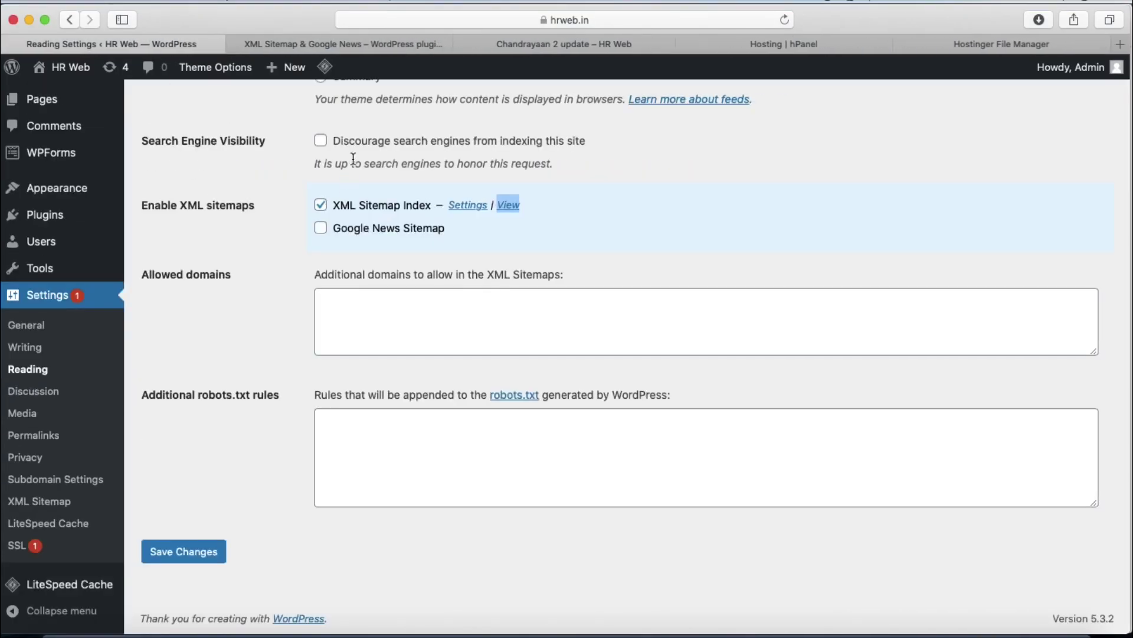
Try toggling Google News Sitemap and XML Sitemap Index, leaving the index enabled
scroll(730, 289, up, 10)
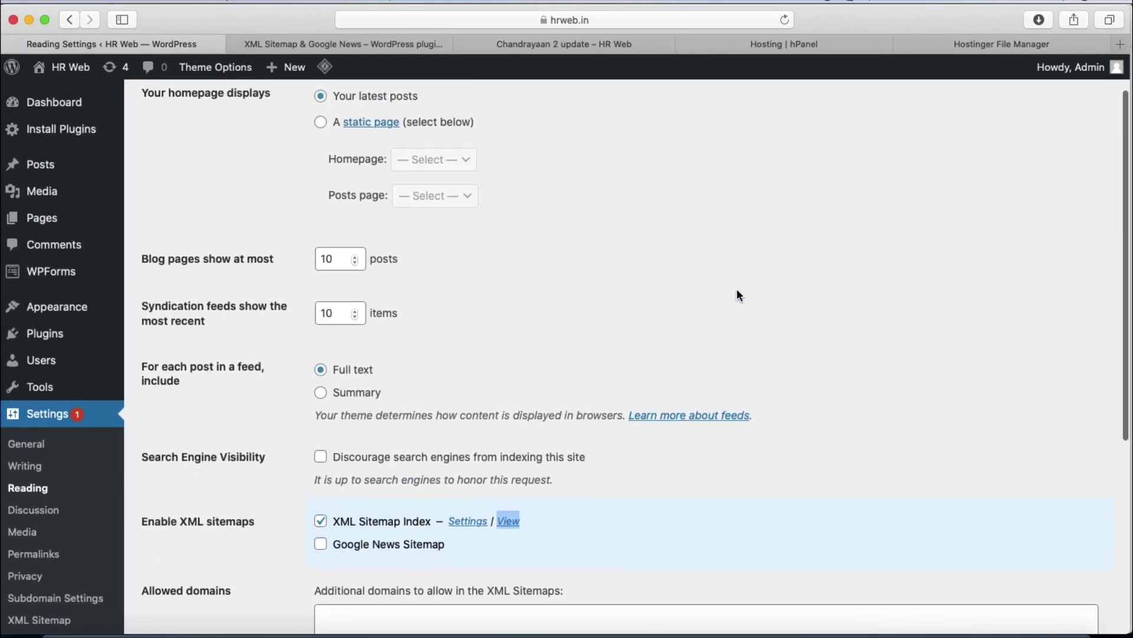
scroll(536, 363, down, 5)
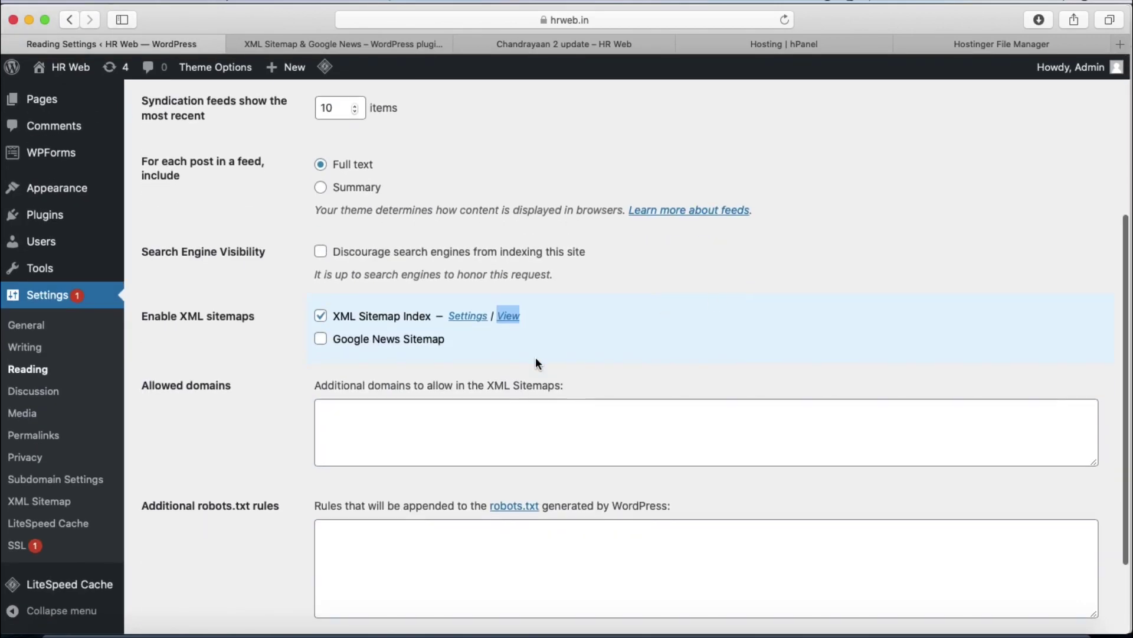
click(320, 338)
click(319, 340)
scroll(303, 341, down, 3)
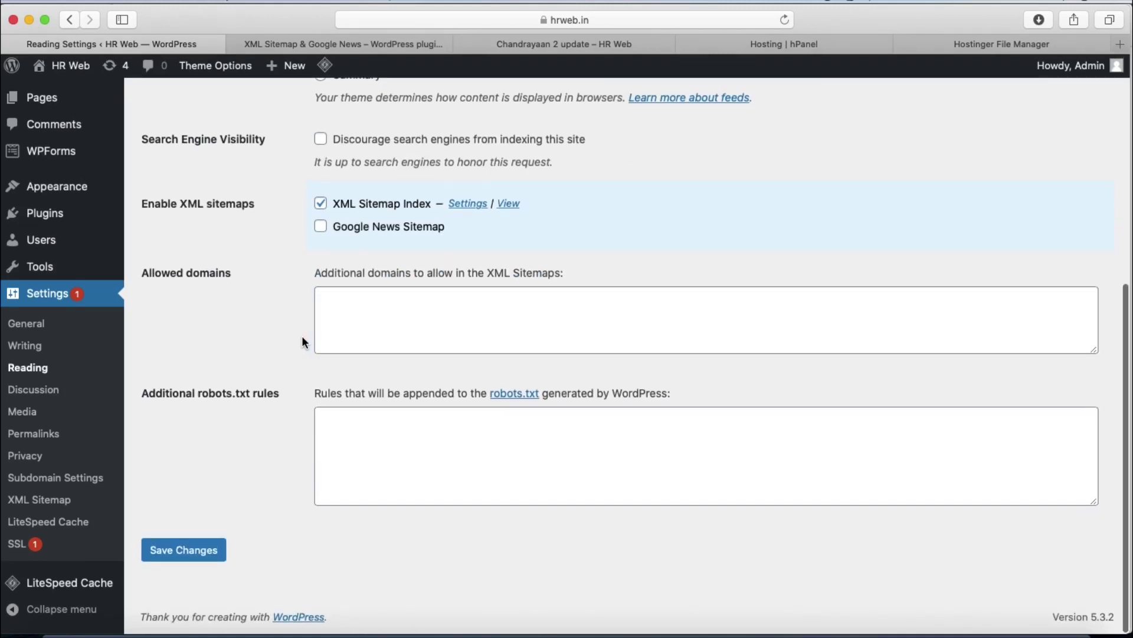
click(321, 229)
click(321, 208)
click(320, 228)
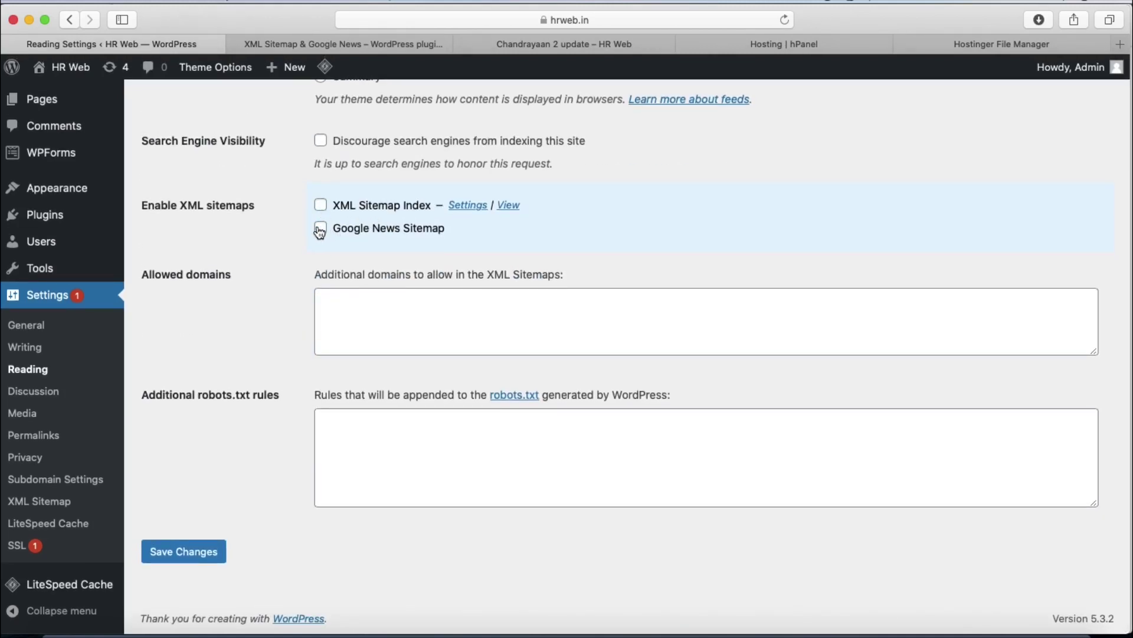
click(322, 207)
Enable Google News Sitemap and save the Reading Settings
scroll(264, 278, up, 10)
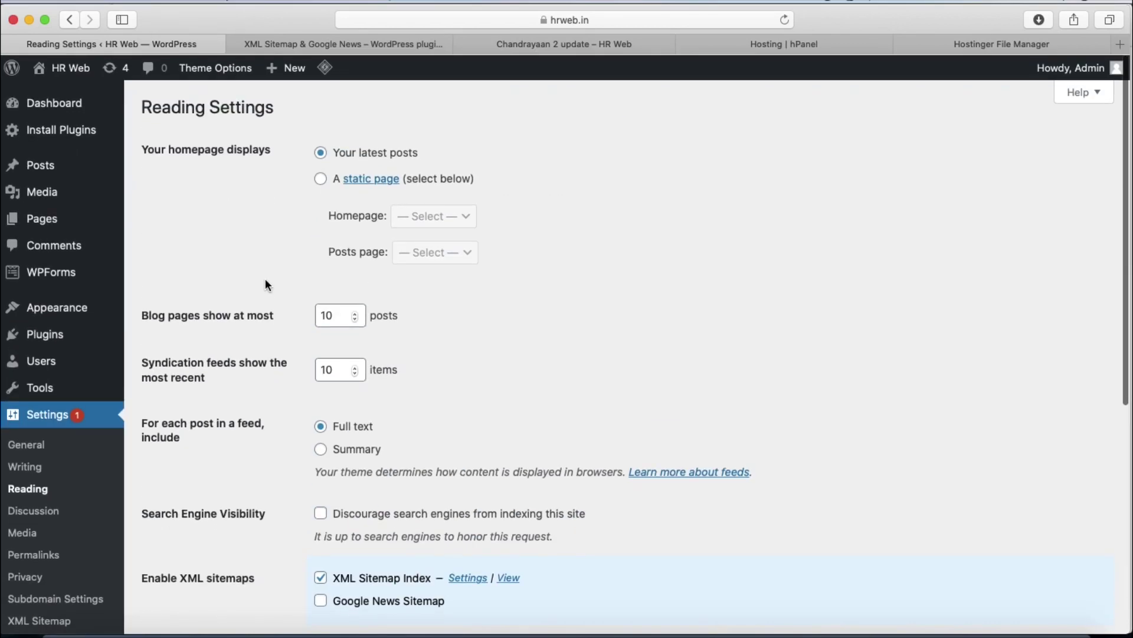
scroll(264, 278, down, 5)
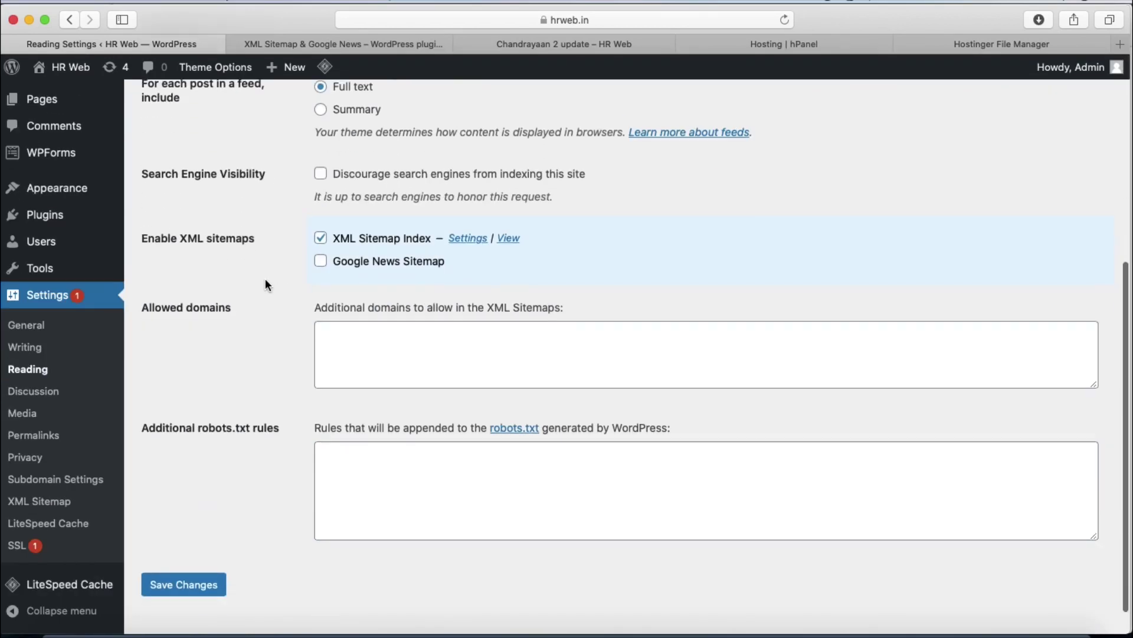
click(322, 263)
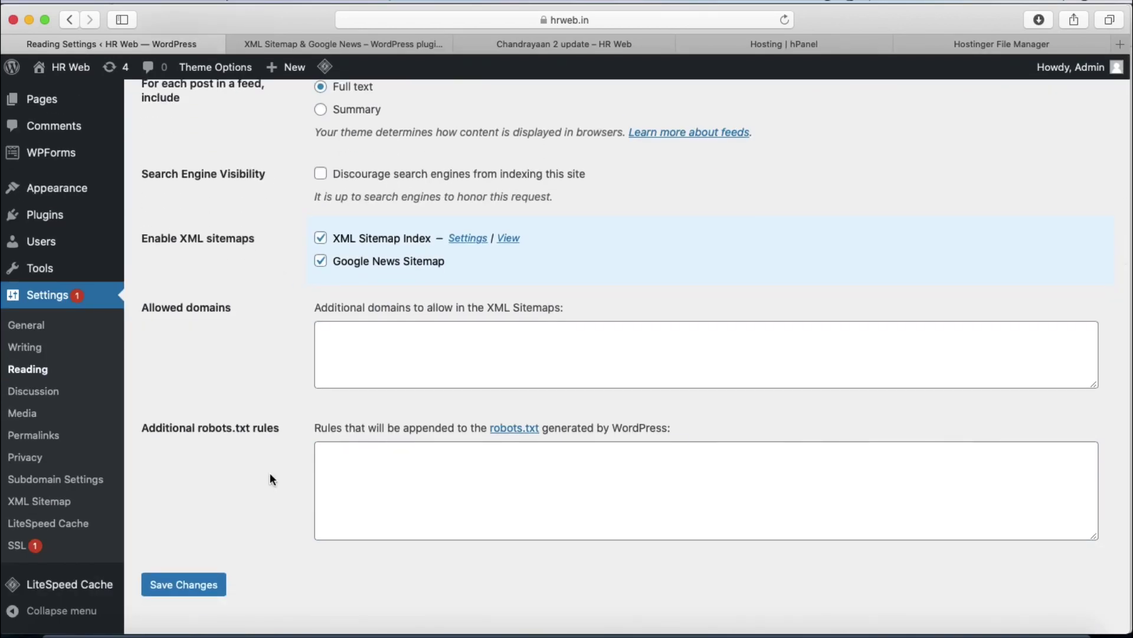
click(187, 587)
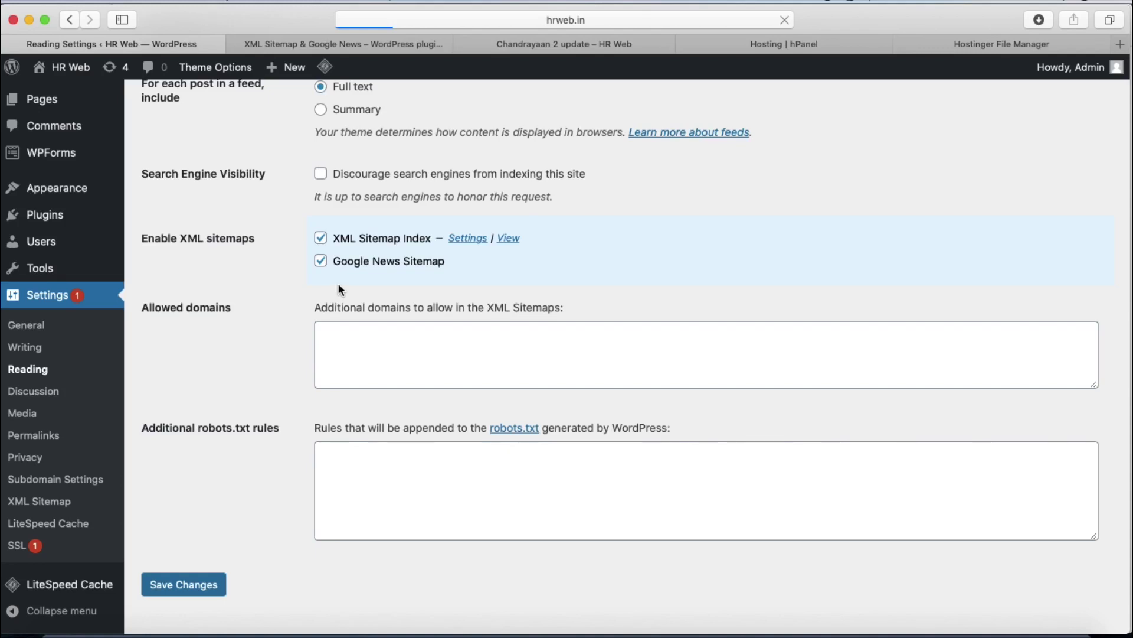
scroll(336, 290, down, 10)
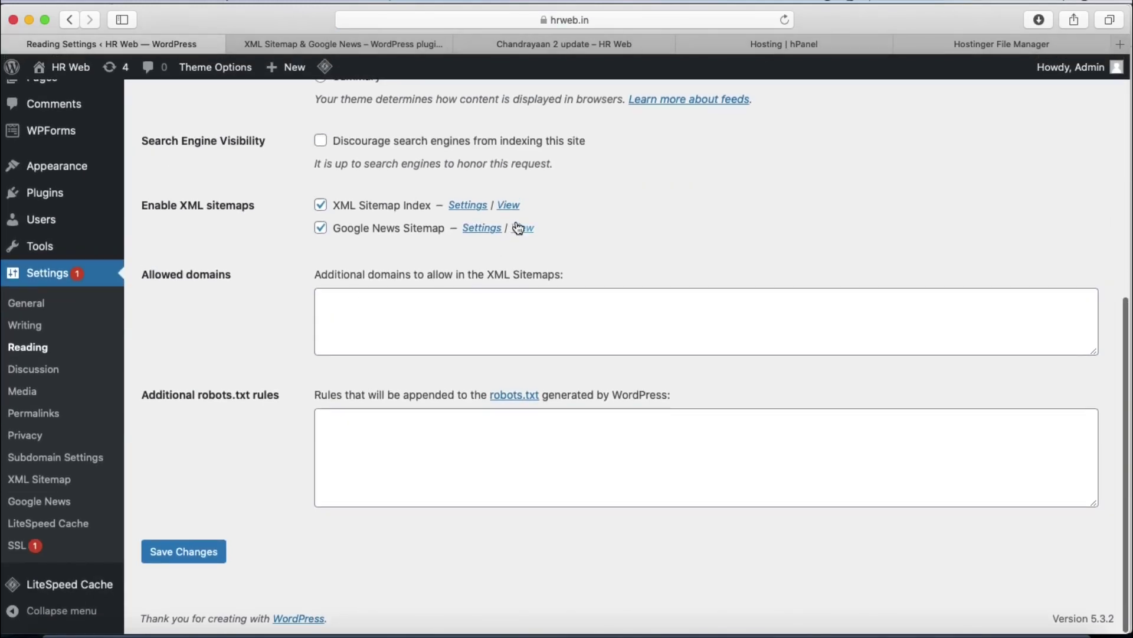
right_click(523, 235)
Open the Google News sitemap feed in a new tab and inspect its address
click(538, 234)
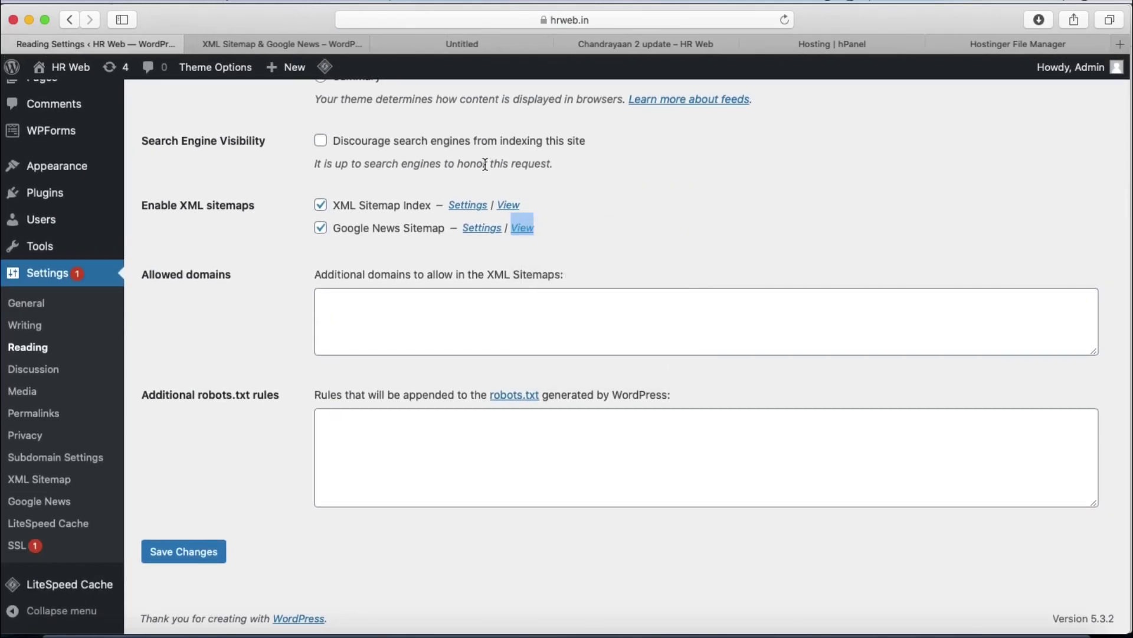
click(455, 43)
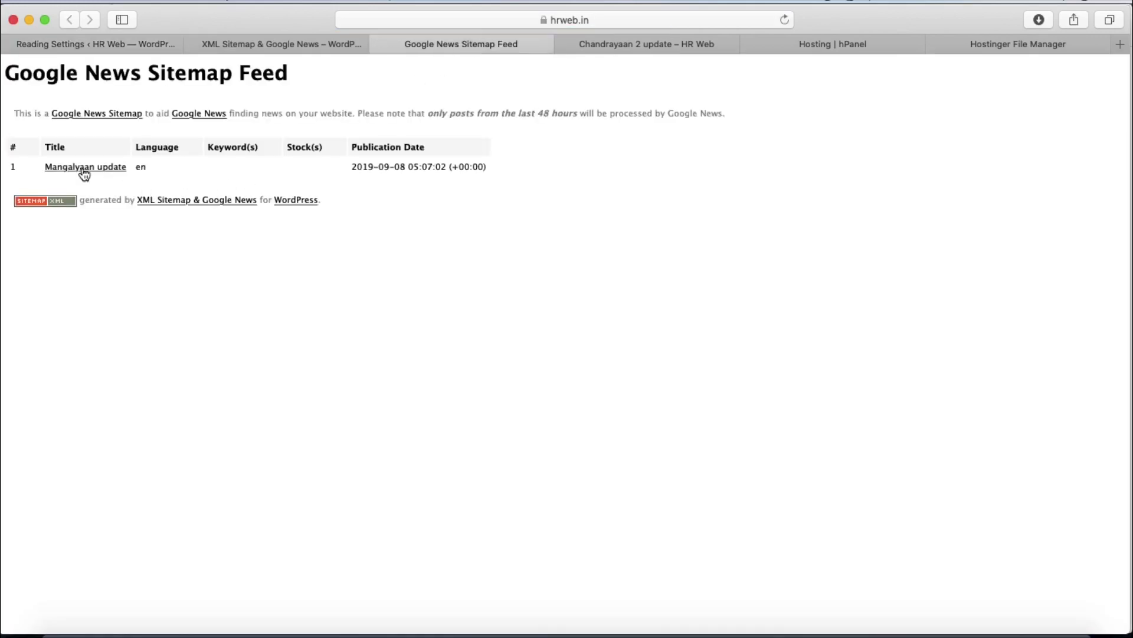
click(555, 22)
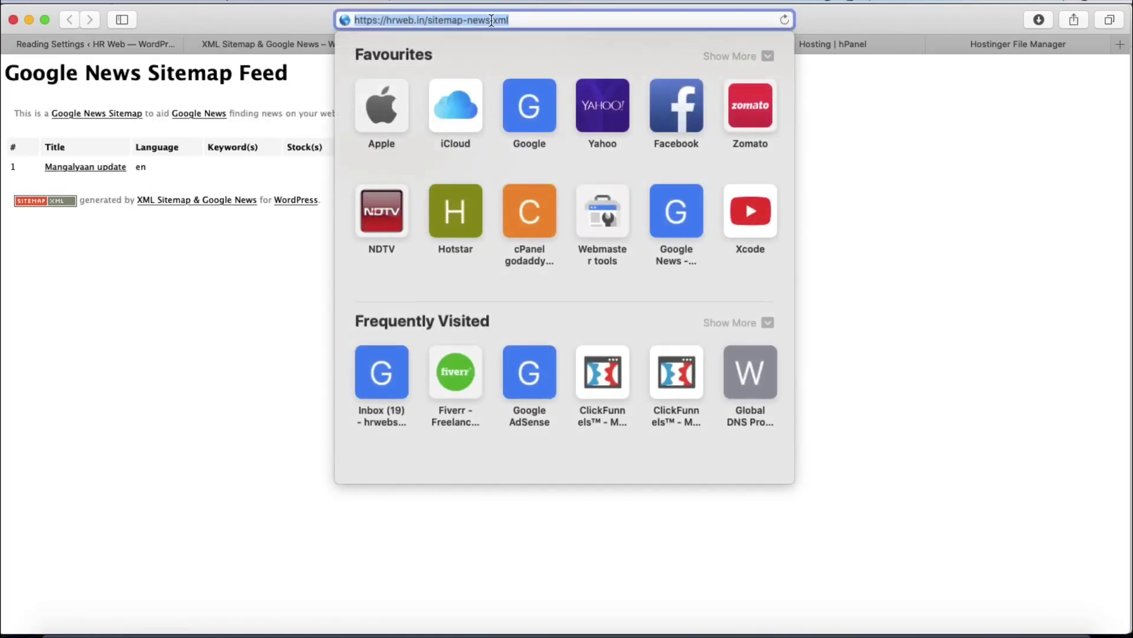
click(435, 21)
mouse_move(436, 21)
mouse_down()
mouse_move(517, 20)
mouse_move(429, 21)
mouse_up()
click(517, 20)
click(592, 58)
Untick Google News Sitemap, save Reading Settings again, and close the feed tab
click(298, 43)
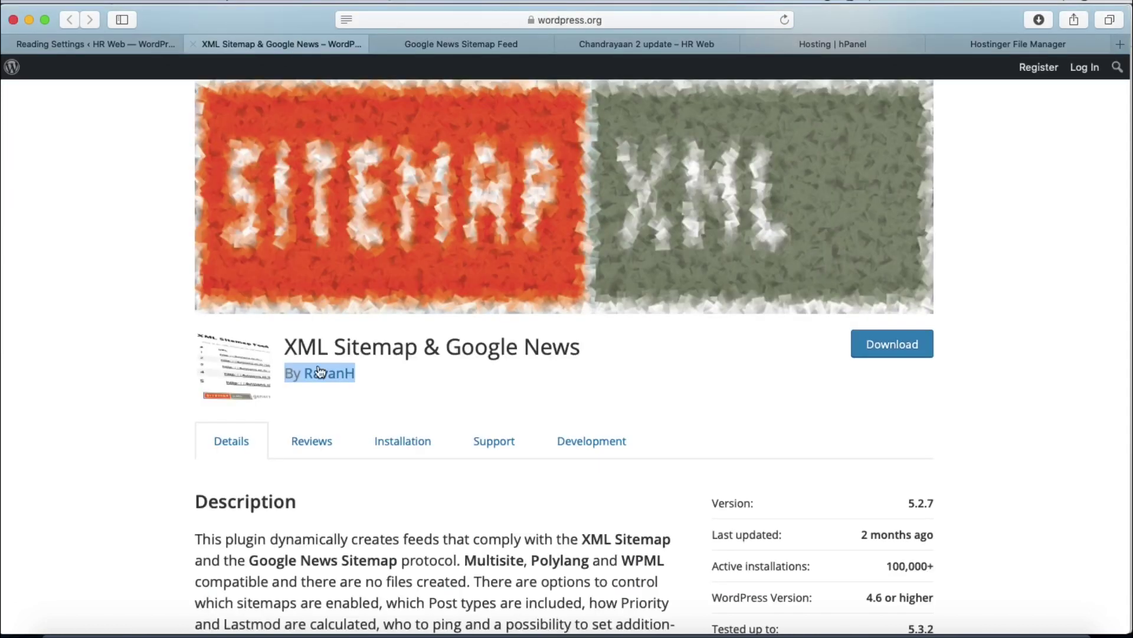
click(113, 46)
click(321, 228)
click(183, 551)
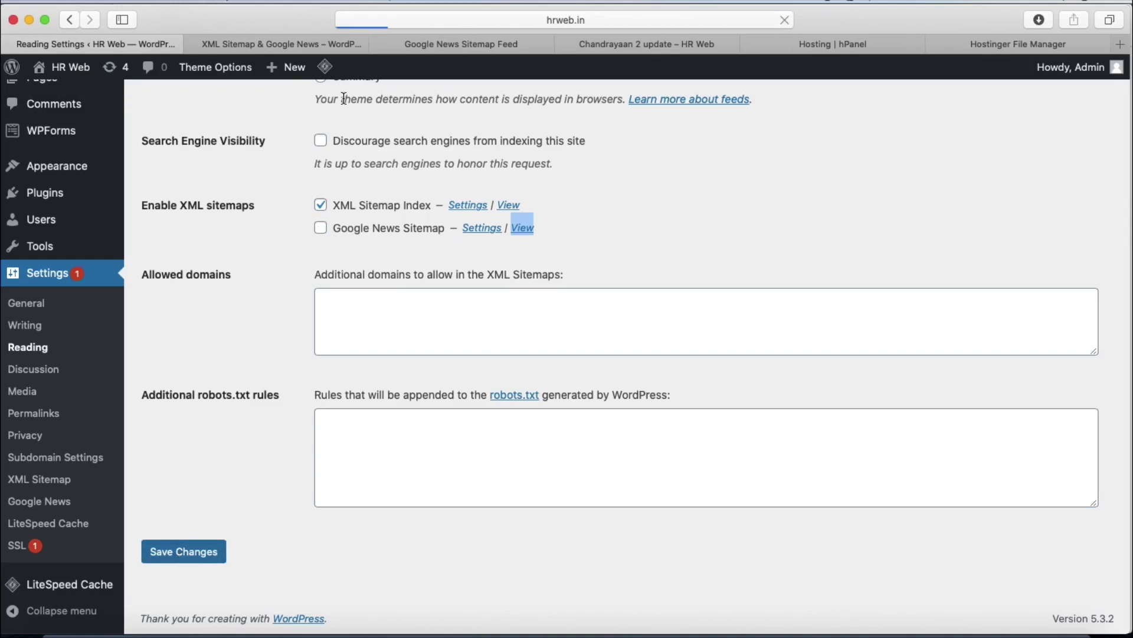
click(378, 44)
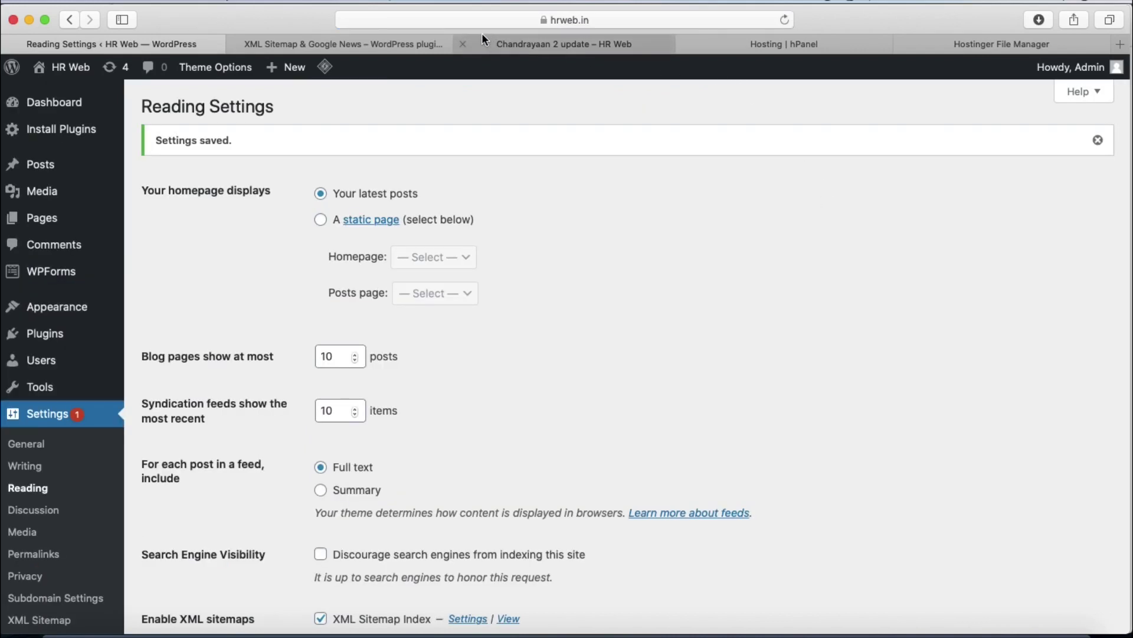
View the HR Web home page, then open Posts > Categories listing News and Uncategorized
click(503, 42)
click(583, 110)
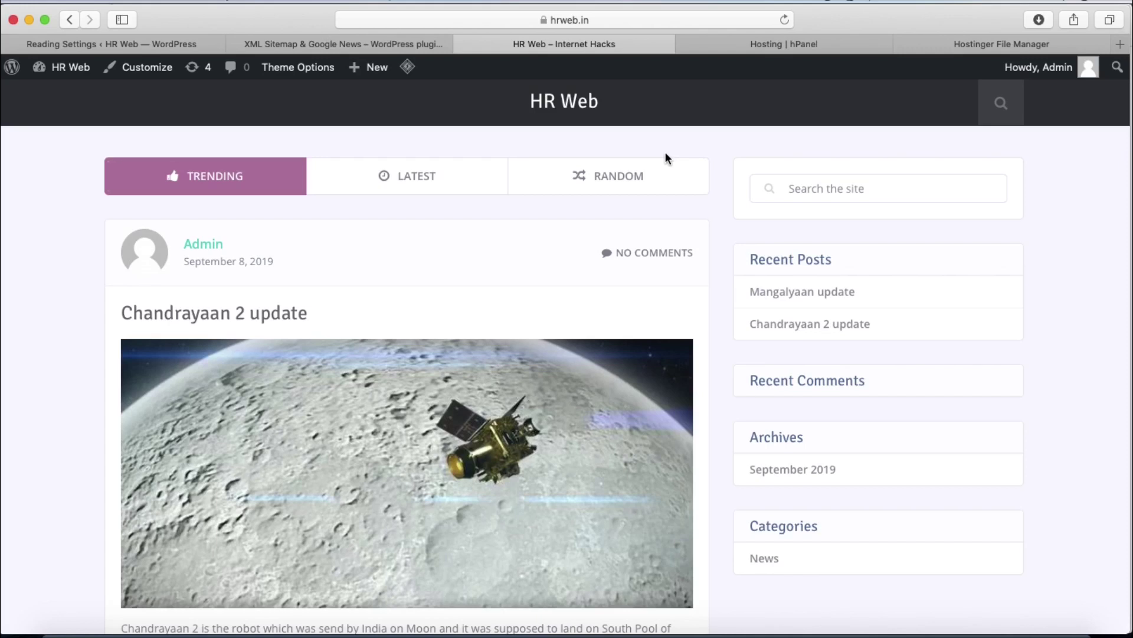
click(121, 44)
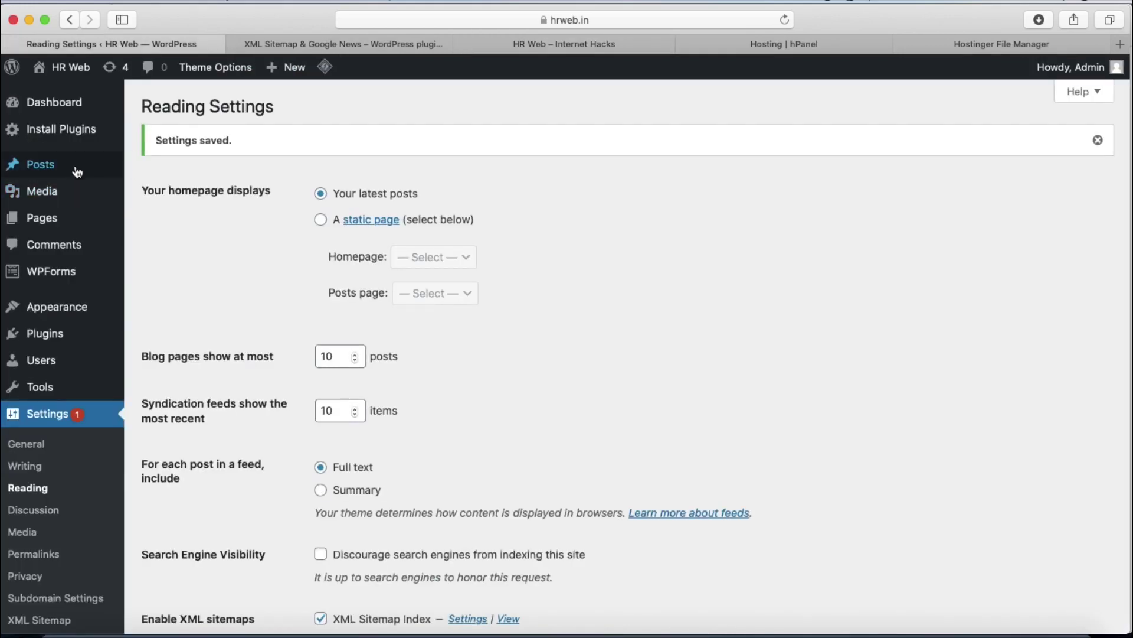
mouse_move(76, 170)
click(158, 211)
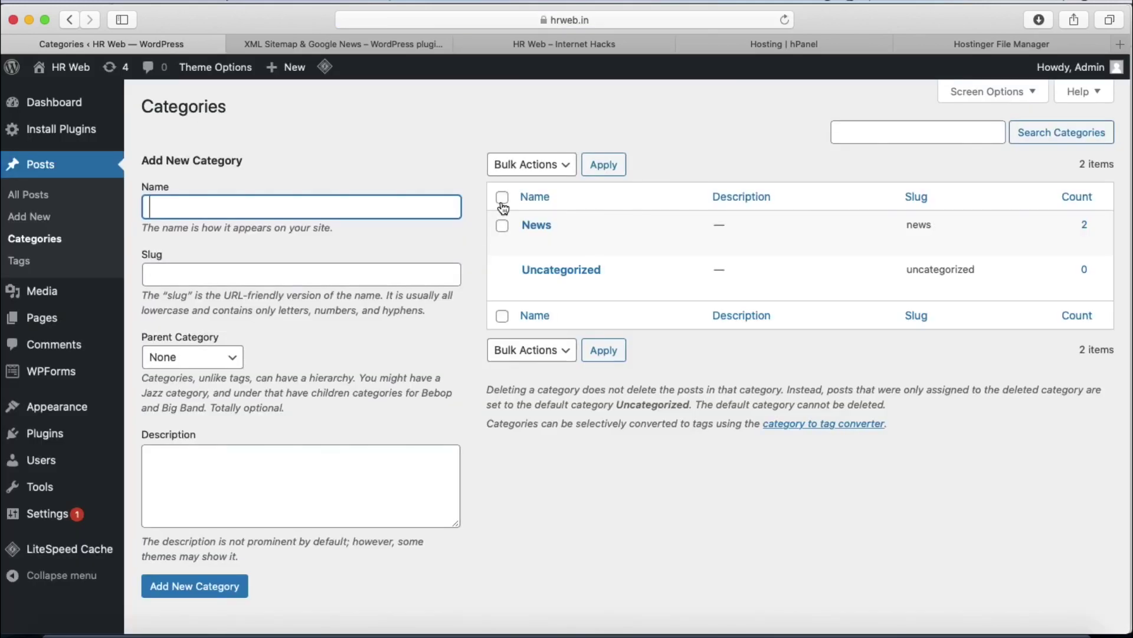
mouse_move(536, 229)
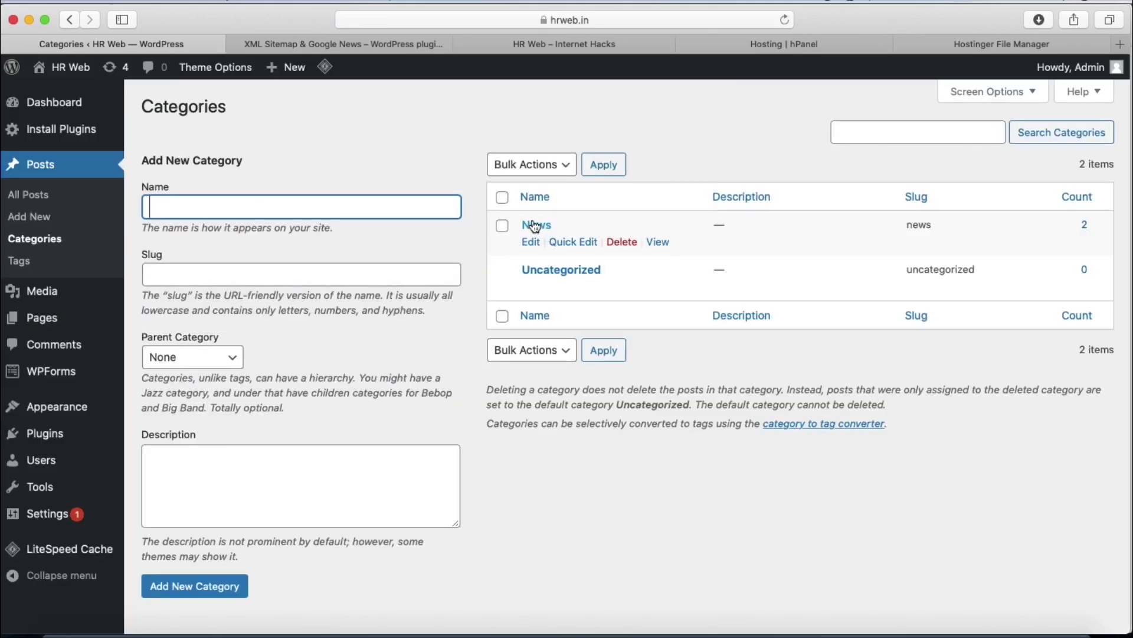
Load news.hrweb.in/chandrayaan-2-update/ in the site tab, then return to the hrweb.in home page
click(496, 44)
click(521, 20)
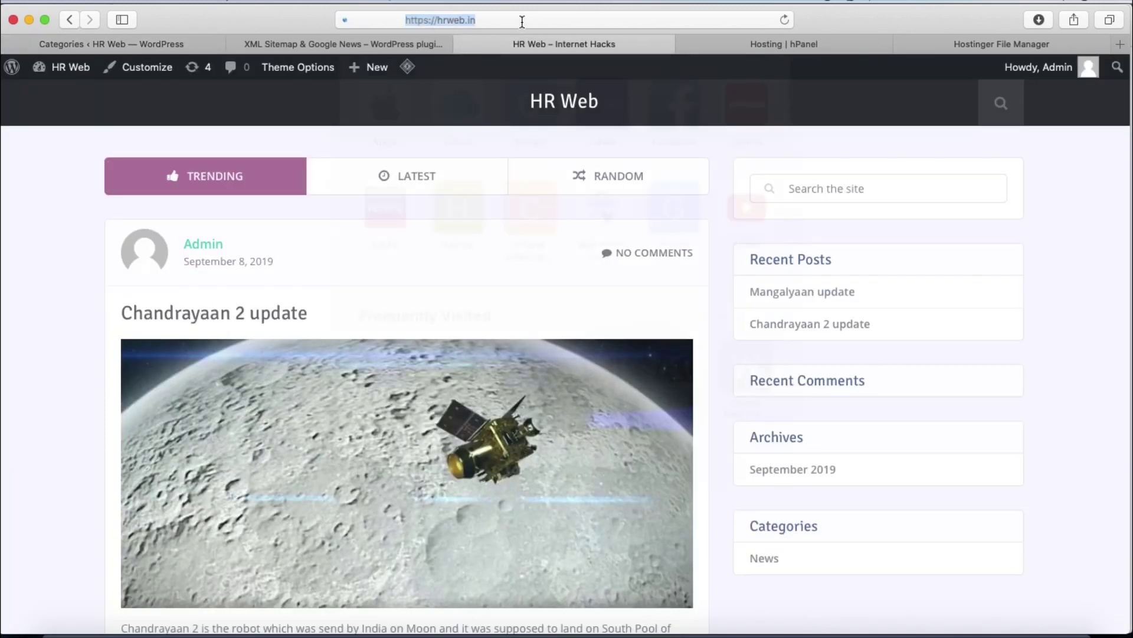
click(389, 20)
text(news.)
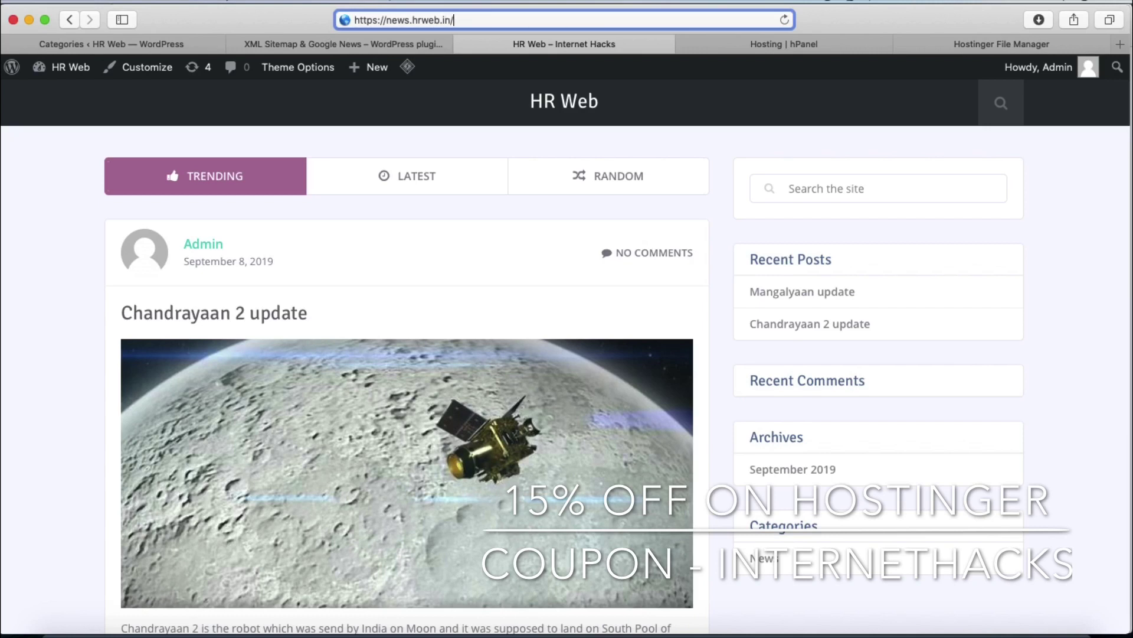
text(chandrayaan-2-update/)
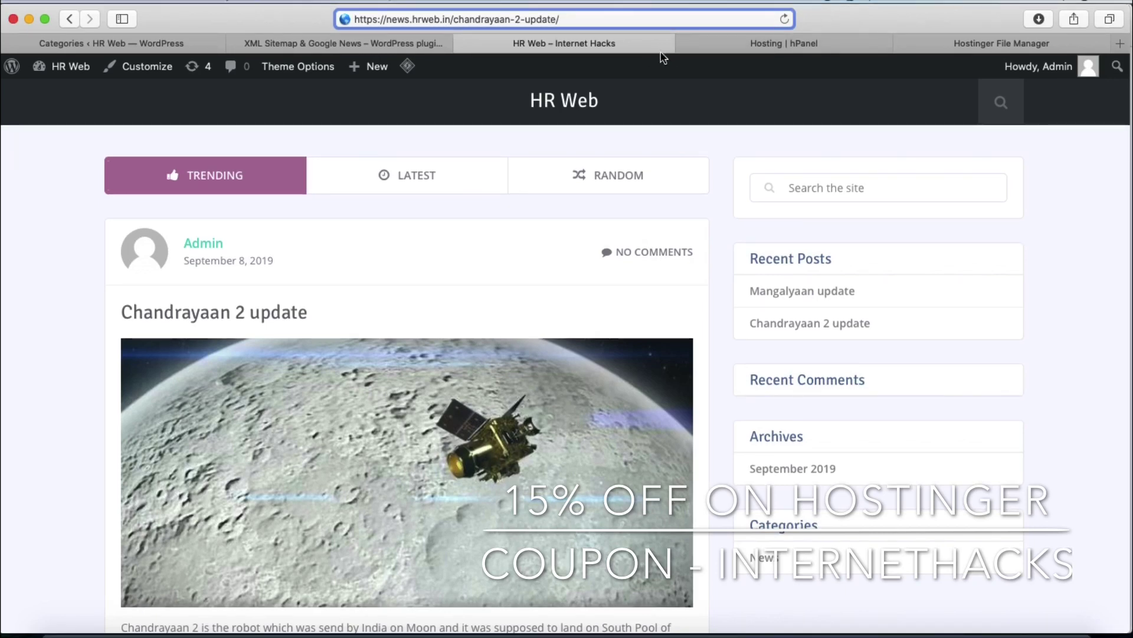
click(559, 101)
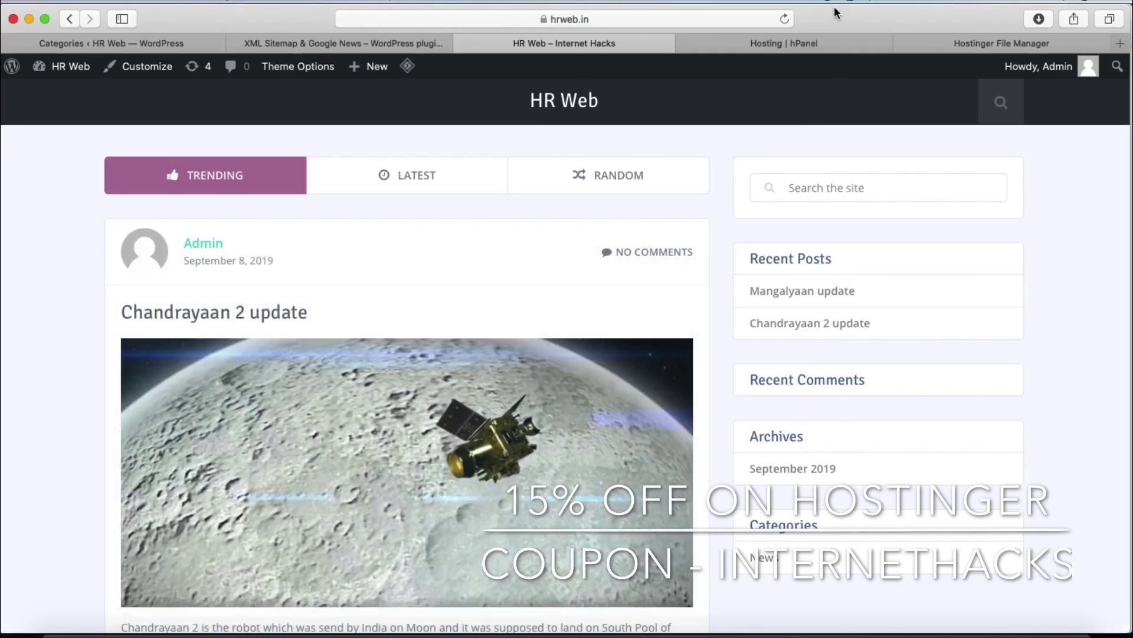